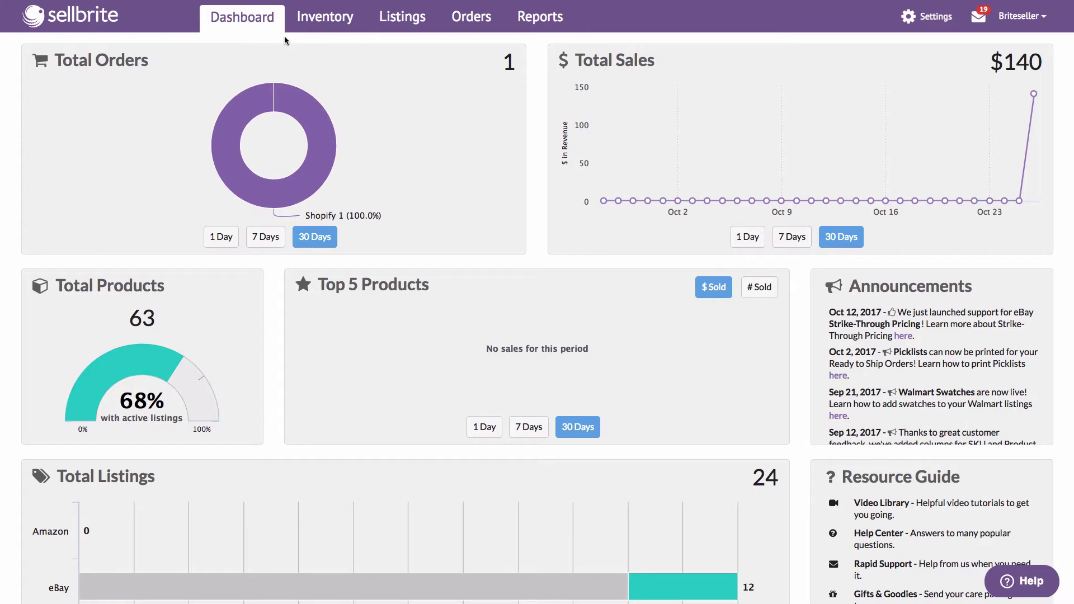
Step: Open Inventory > Selling Manager and scroll through the 18-product list and back to the top
{"action": "left_click", "coordinate": [304, 22]}
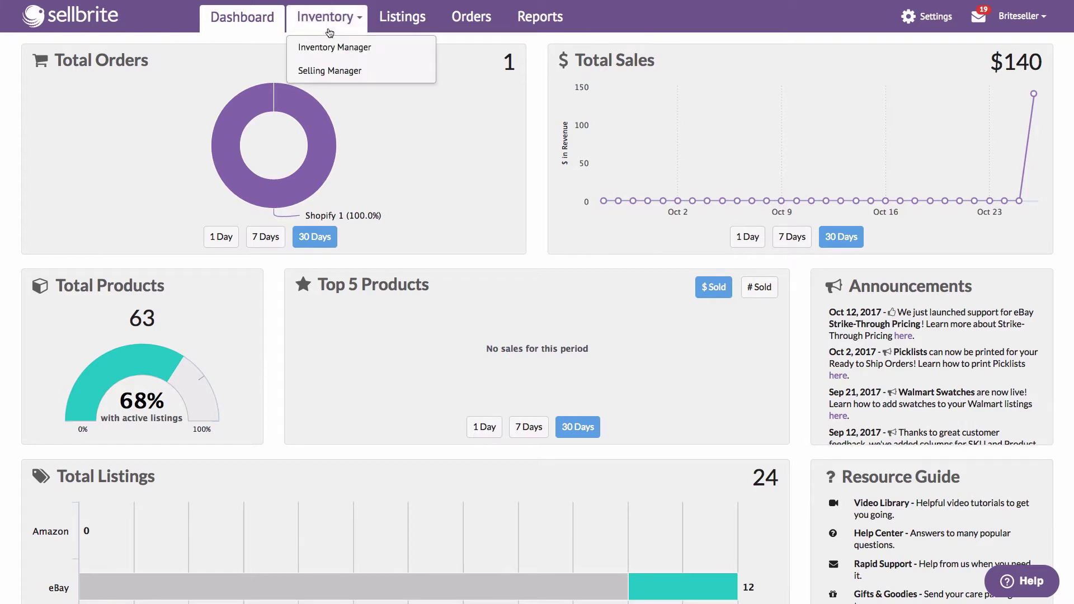
{"action": "left_click", "coordinate": [347, 71]}
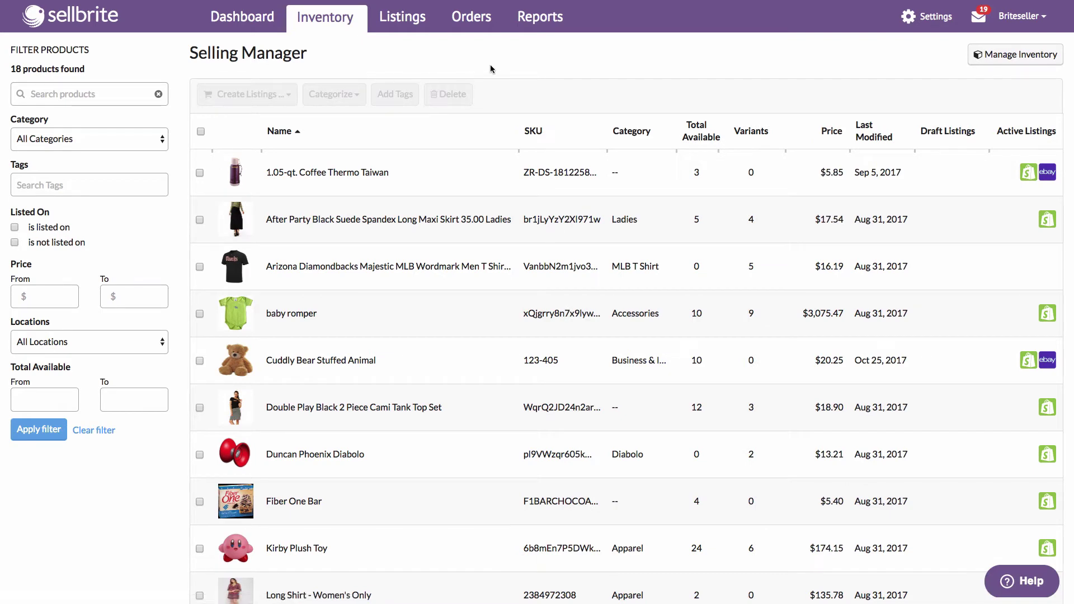
{"action": "scroll", "coordinate": [508, 90], "scroll_direction": "down", "scroll_amount": 3}
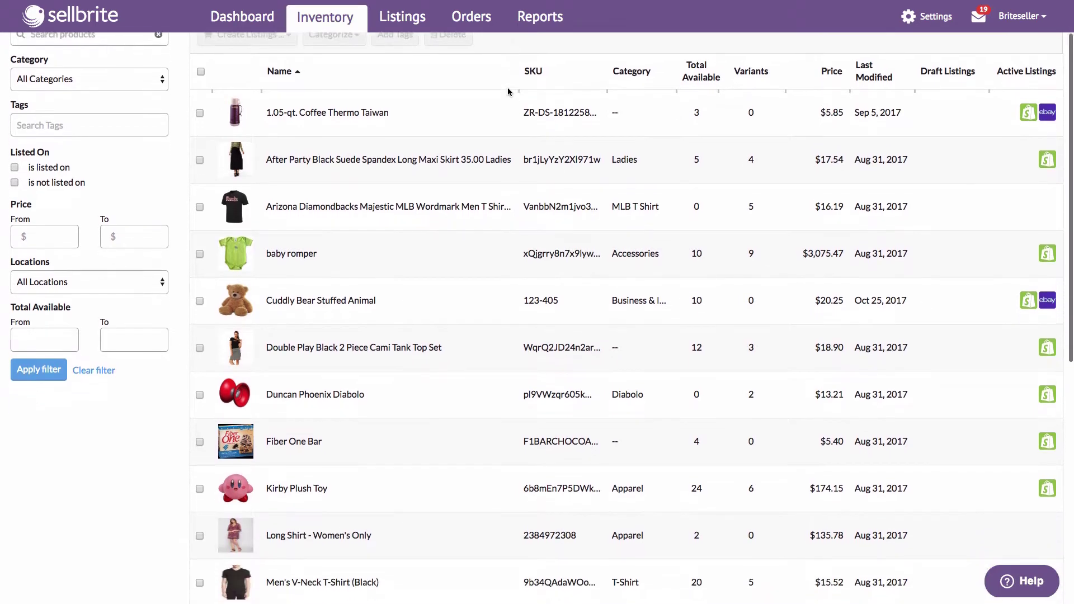
{"action": "scroll", "coordinate": [508, 91], "scroll_direction": "down", "scroll_amount": 3}
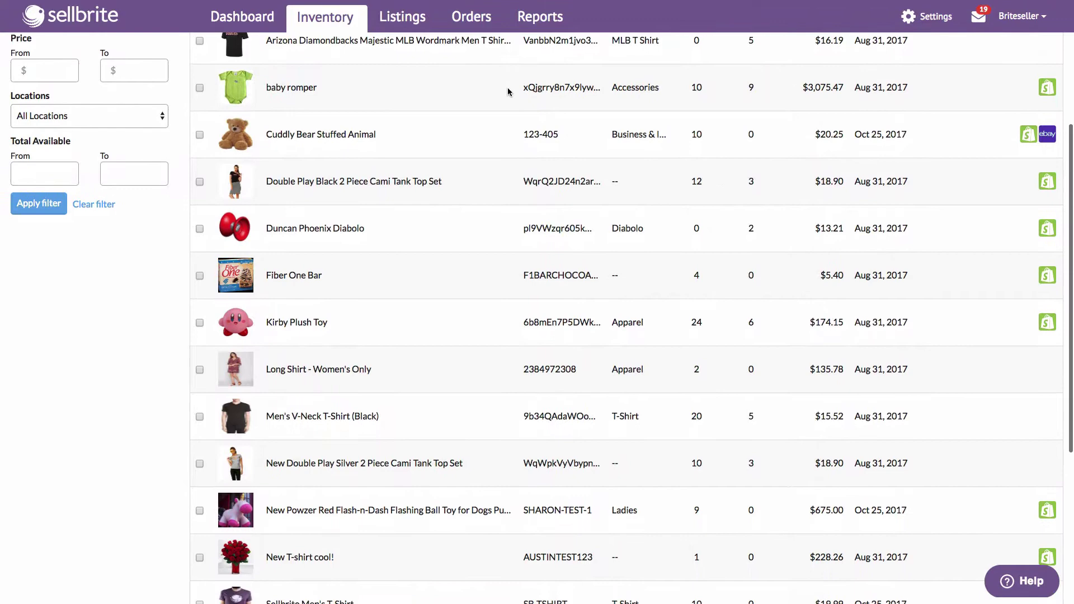
{"action": "scroll", "coordinate": [508, 89], "scroll_direction": "up", "scroll_amount": 7}
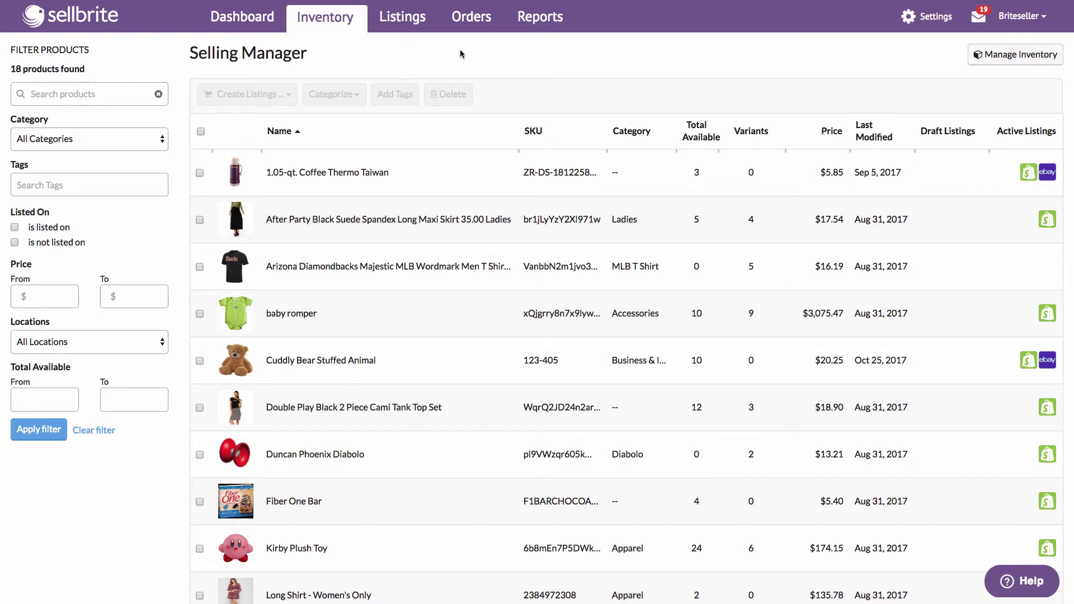
Step: Search 'sellbrite' and filter to 'is not listed on' eBay, leaving three T-shirt products
{"action": "left_click", "coordinate": [86, 91]}
{"action": "type", "text": "sellbrite"}
{"action": "left_click", "coordinate": [65, 243]}
{"action": "left_click", "coordinate": [78, 263]}
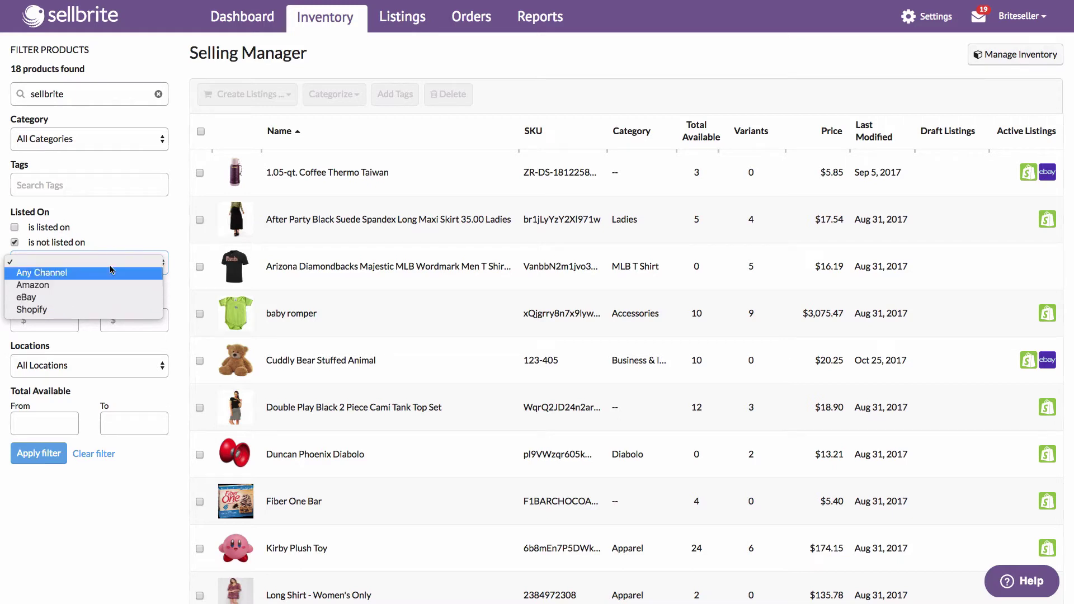
{"action": "left_click", "coordinate": [65, 301]}
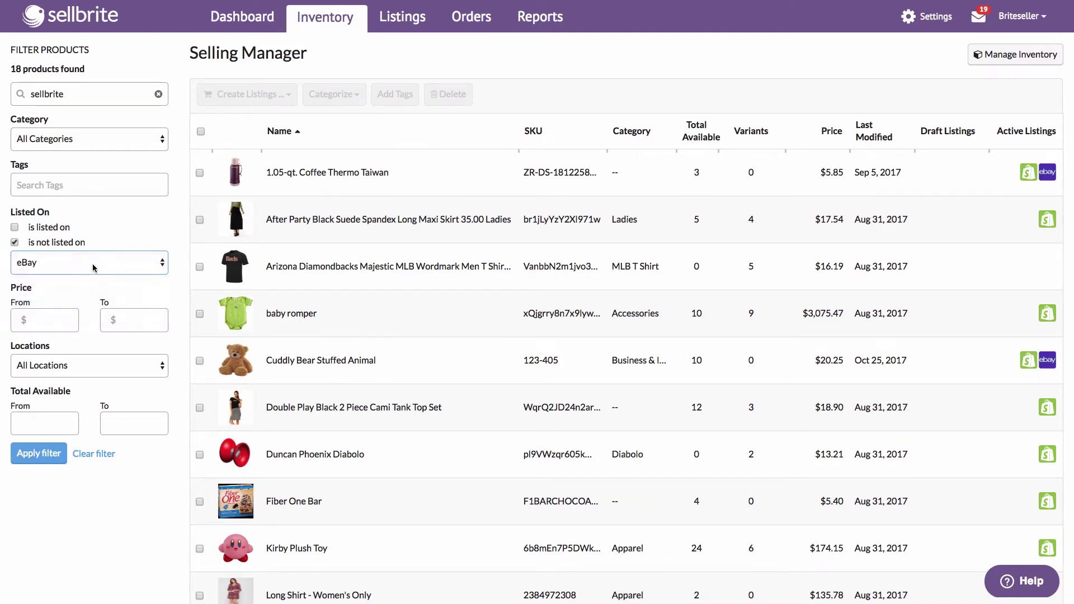
{"action": "left_click", "coordinate": [39, 453]}
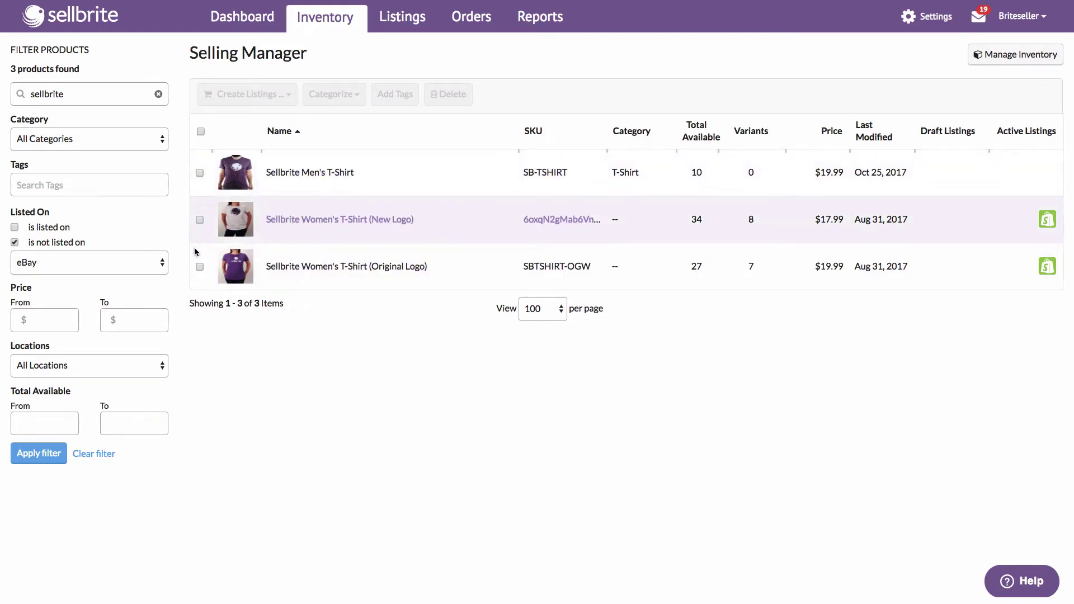
Step: Select all three Sellbrite products and preview the Create Listings marketplace choices
{"action": "left_click", "coordinate": [201, 131]}
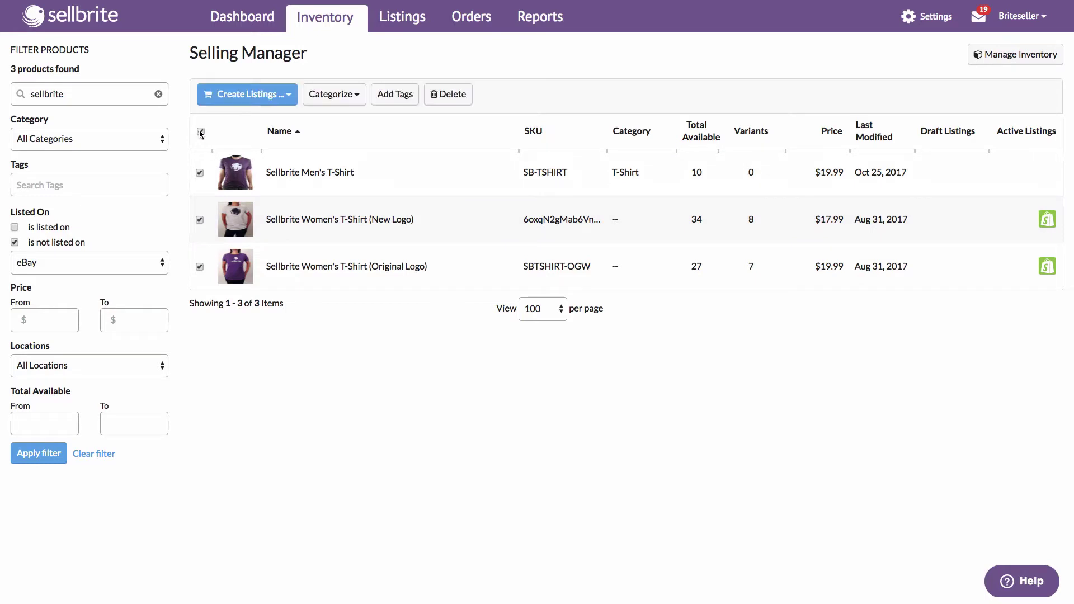
{"action": "left_click", "coordinate": [265, 99]}
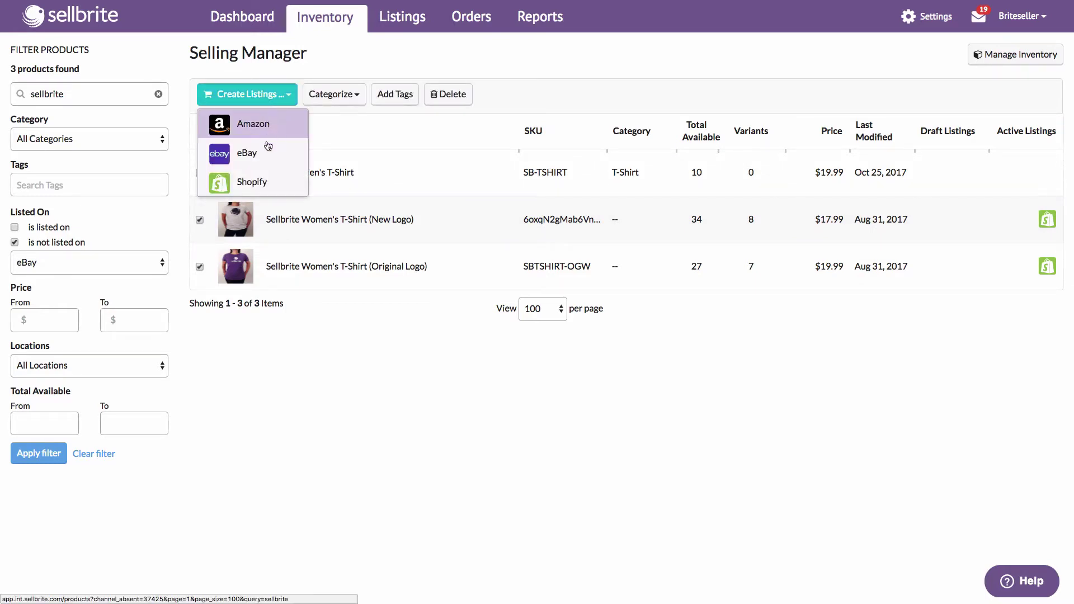
{"action": "left_click", "coordinate": [284, 100]}
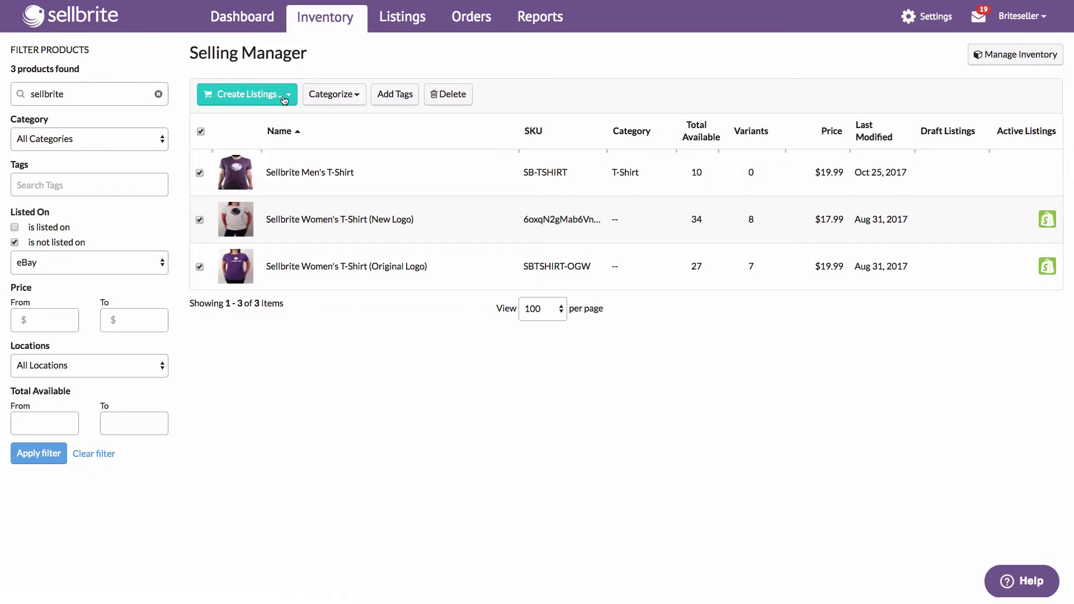
Step: Select only the Sellbrite Men's T-Shirt and create an eBay listing for it
{"action": "left_click", "coordinate": [201, 131]}
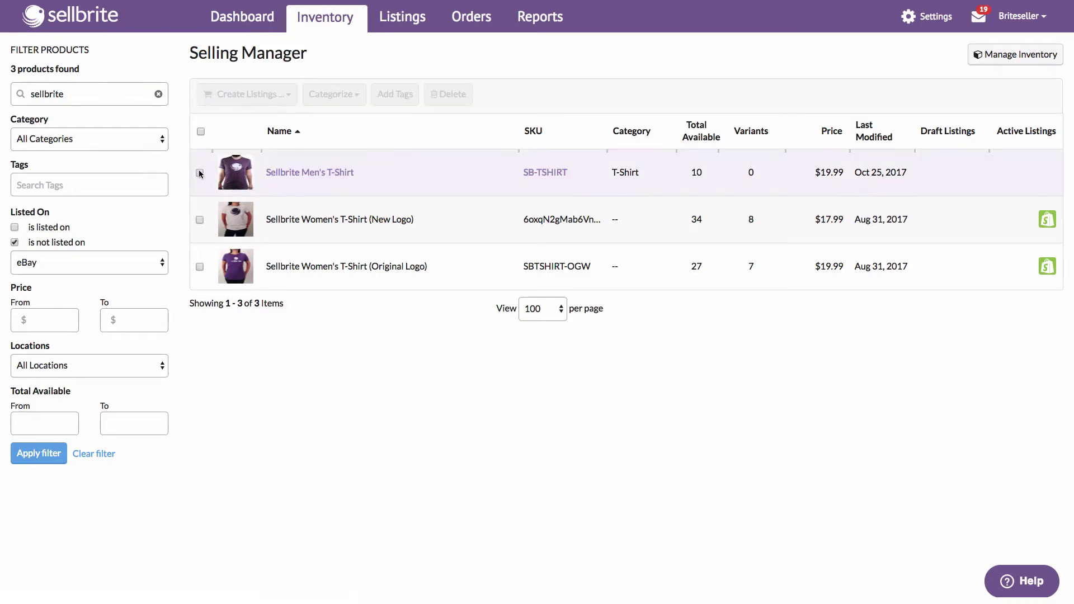
{"action": "left_click", "coordinate": [200, 172]}
{"action": "mouse_move", "coordinate": [233, 177]}
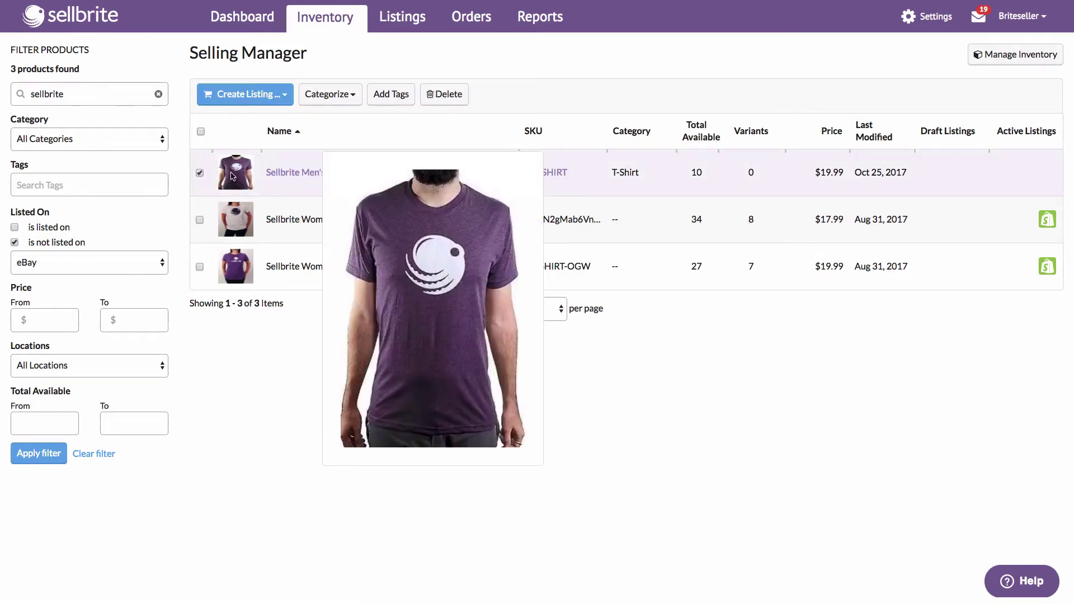
{"action": "left_click", "coordinate": [284, 95]}
{"action": "left_click", "coordinate": [278, 151]}
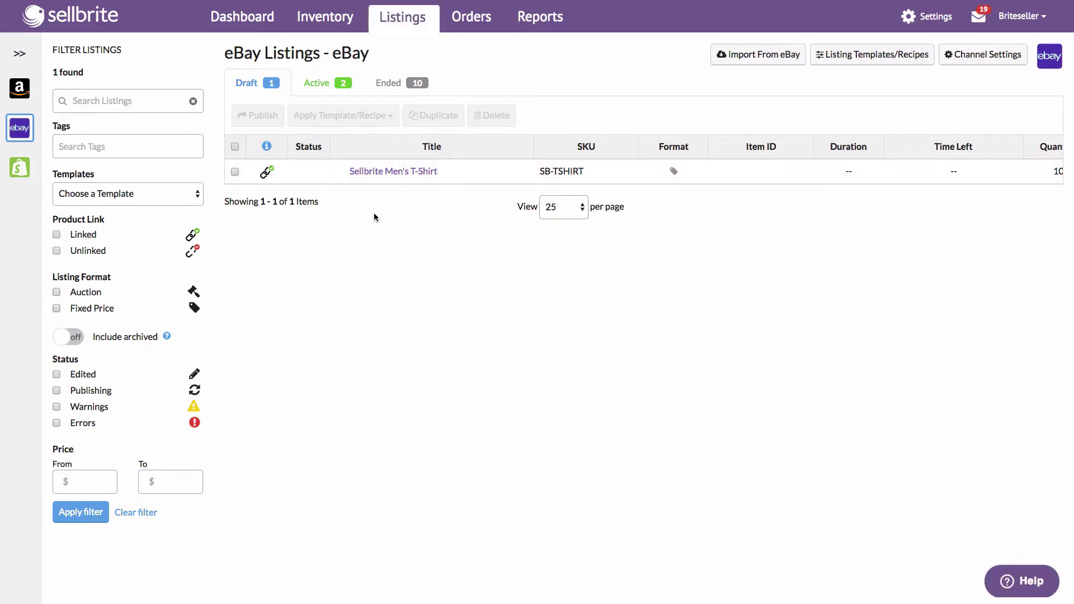
Step: Open the Men's T-Shirt eBay draft and review its draft notice, Category & Format and Shipping tabs
{"action": "left_click", "coordinate": [375, 174]}
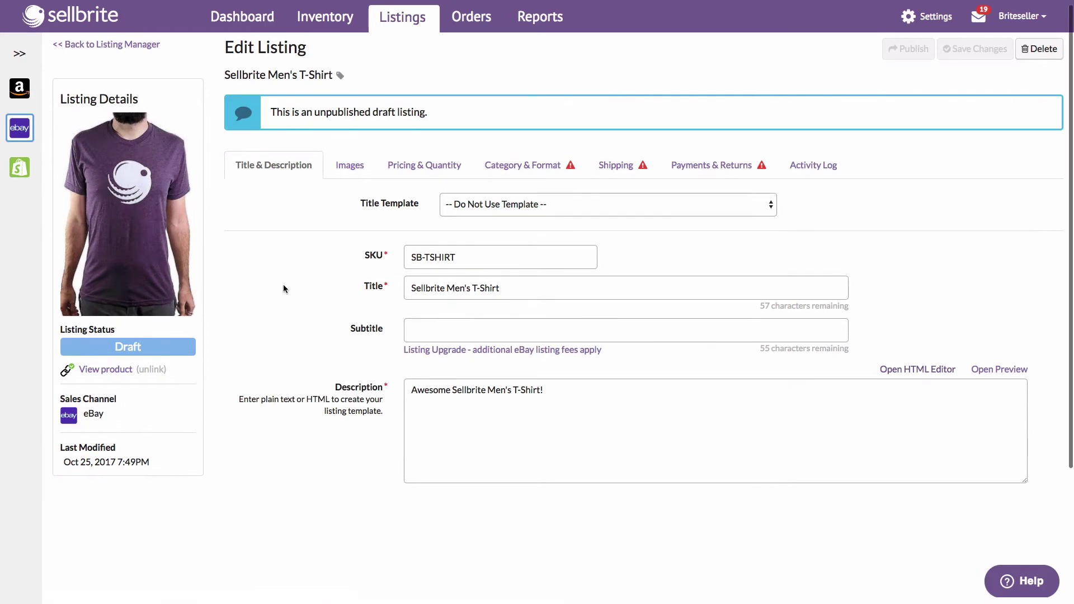
{"action": "scroll", "coordinate": [283, 288], "scroll_direction": "down", "scroll_amount": 3}
{"action": "scroll", "coordinate": [283, 289], "scroll_direction": "up", "scroll_amount": 3}
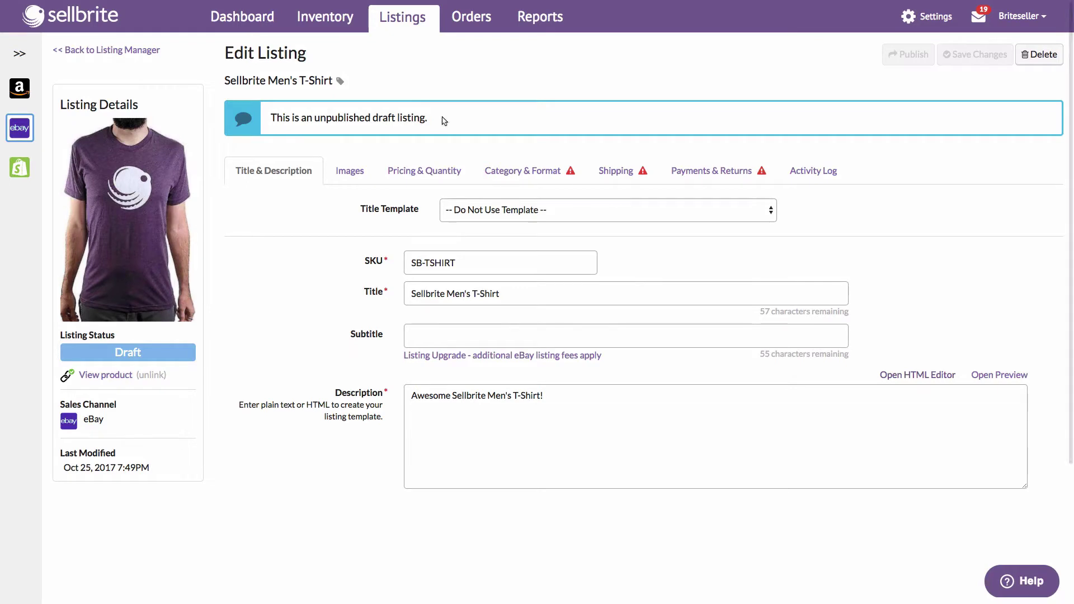
{"action": "left_click_drag", "start_coordinate": [442, 118], "coordinate": [291, 125]}
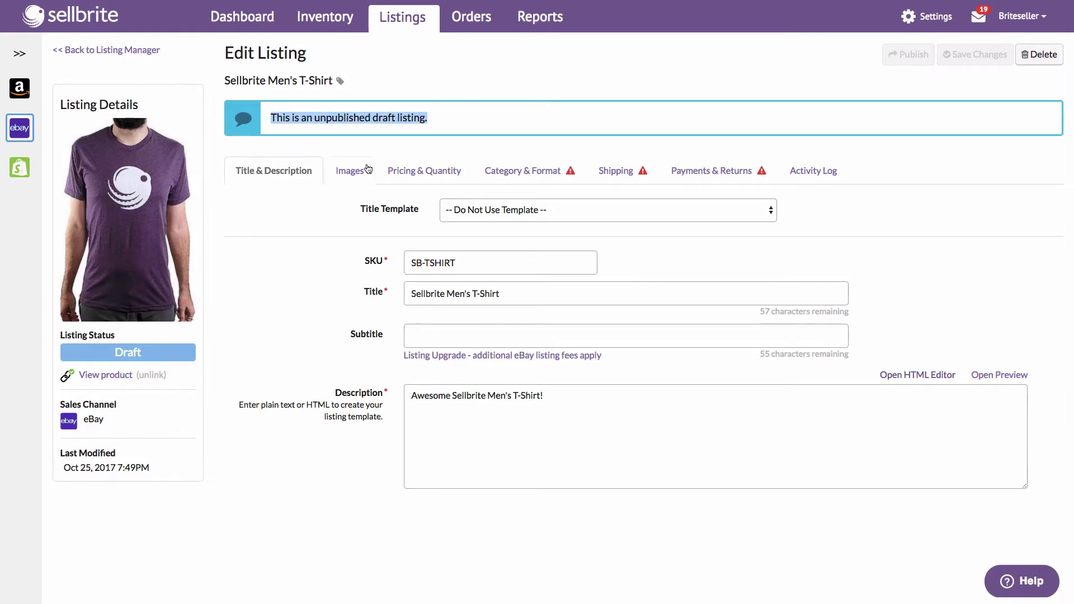
{"action": "left_click", "coordinate": [527, 175]}
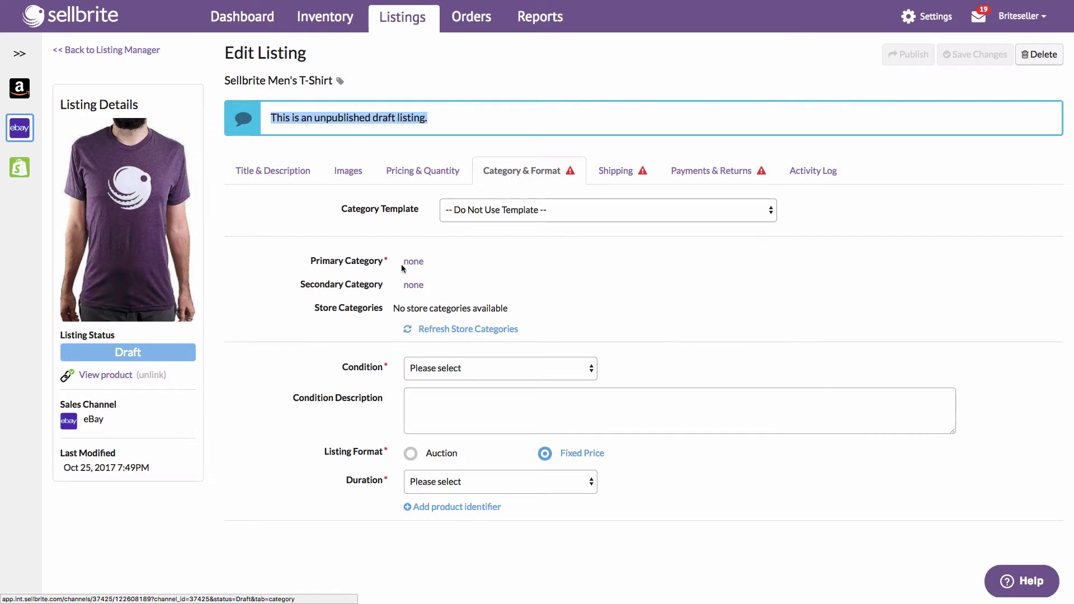
{"action": "left_click", "coordinate": [625, 176]}
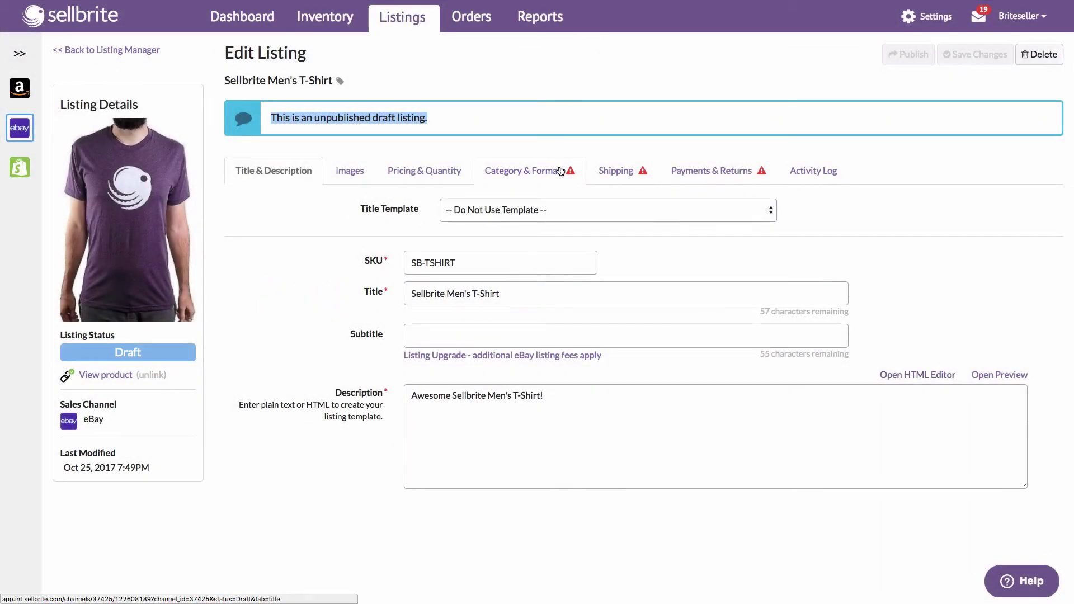
Step: Return to Selling Manager, select all products and preview the Create Listings marketplaces
{"action": "left_click", "coordinate": [348, 25]}
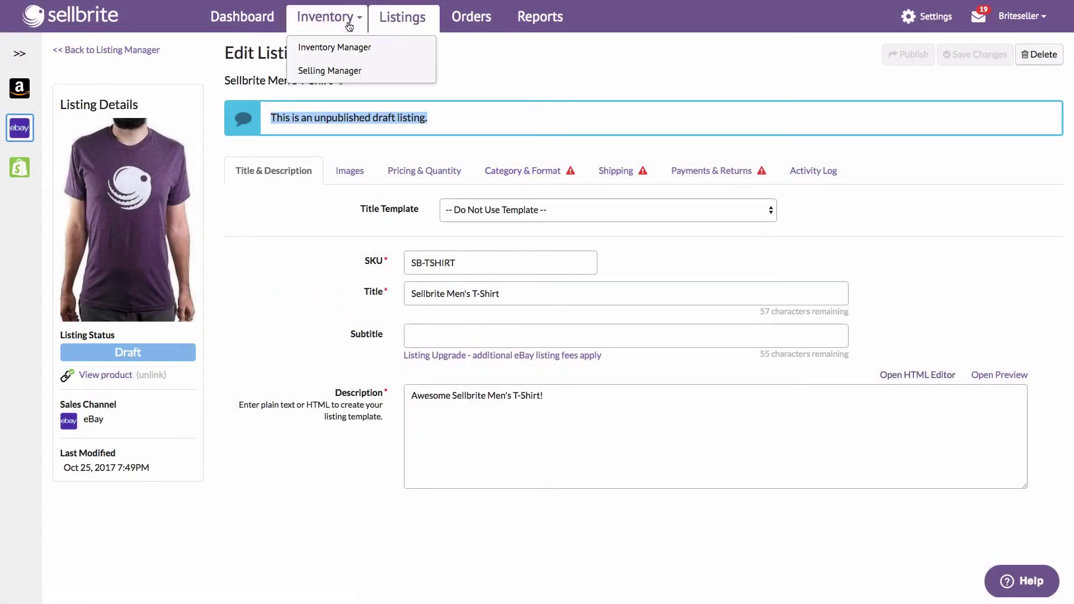
{"action": "left_click", "coordinate": [361, 71]}
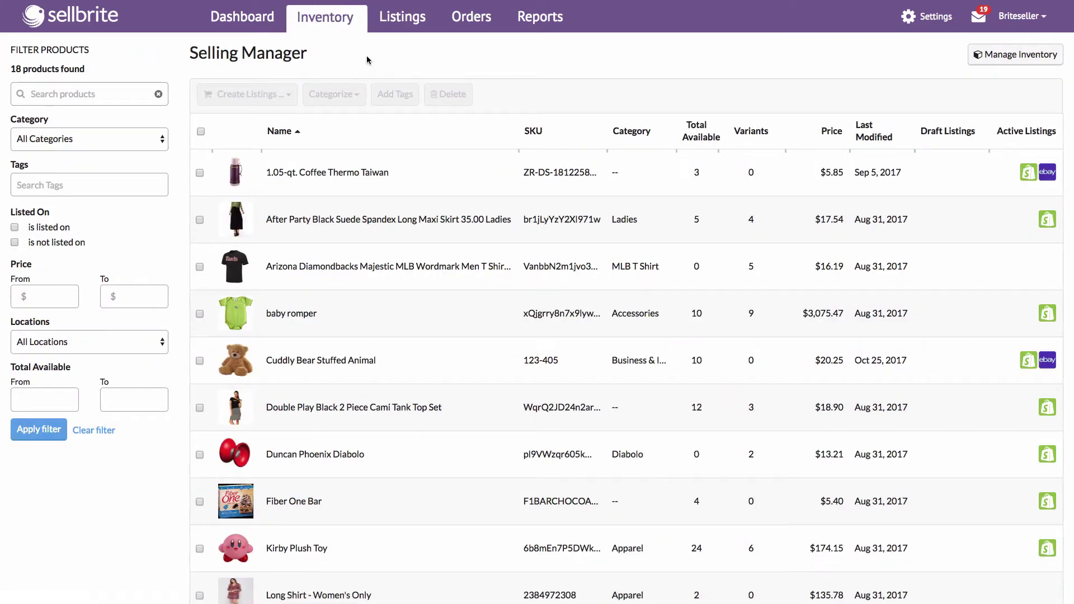
{"action": "left_click", "coordinate": [200, 132]}
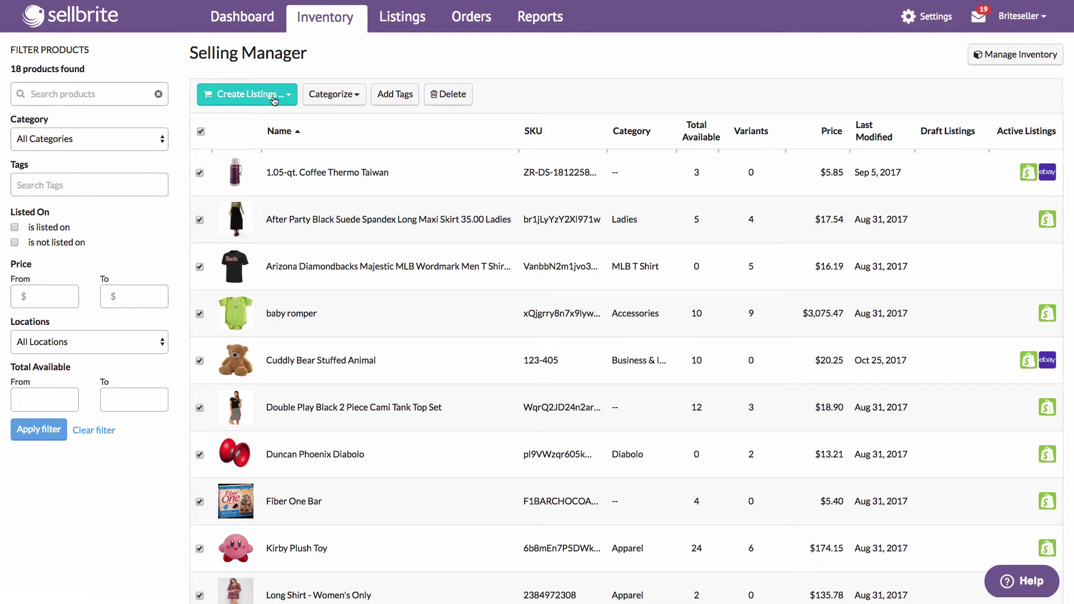
{"action": "left_click", "coordinate": [275, 99]}
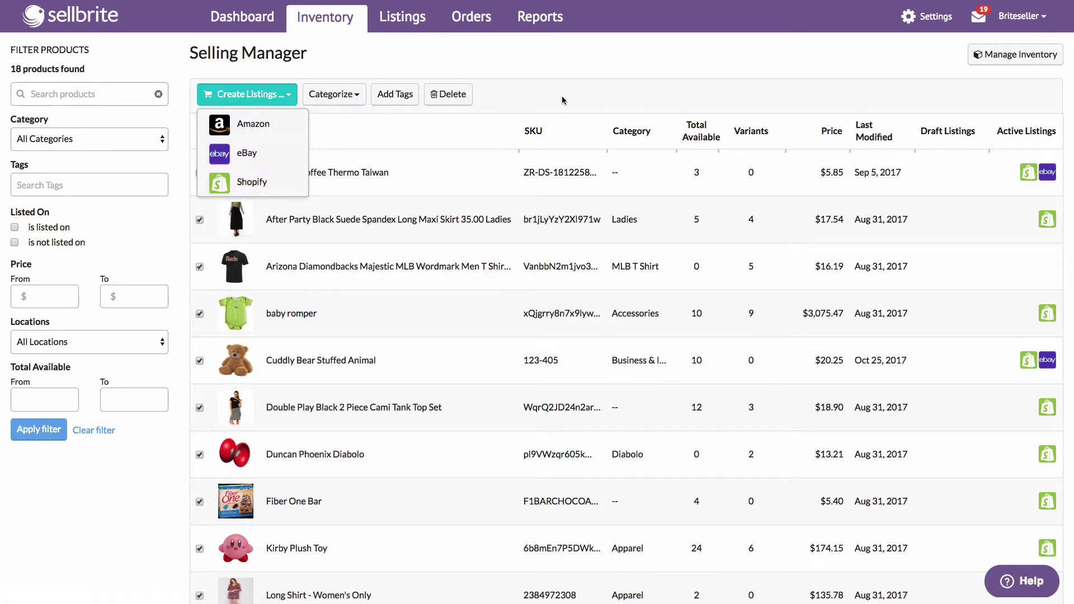
{"action": "left_click", "coordinate": [526, 105]}
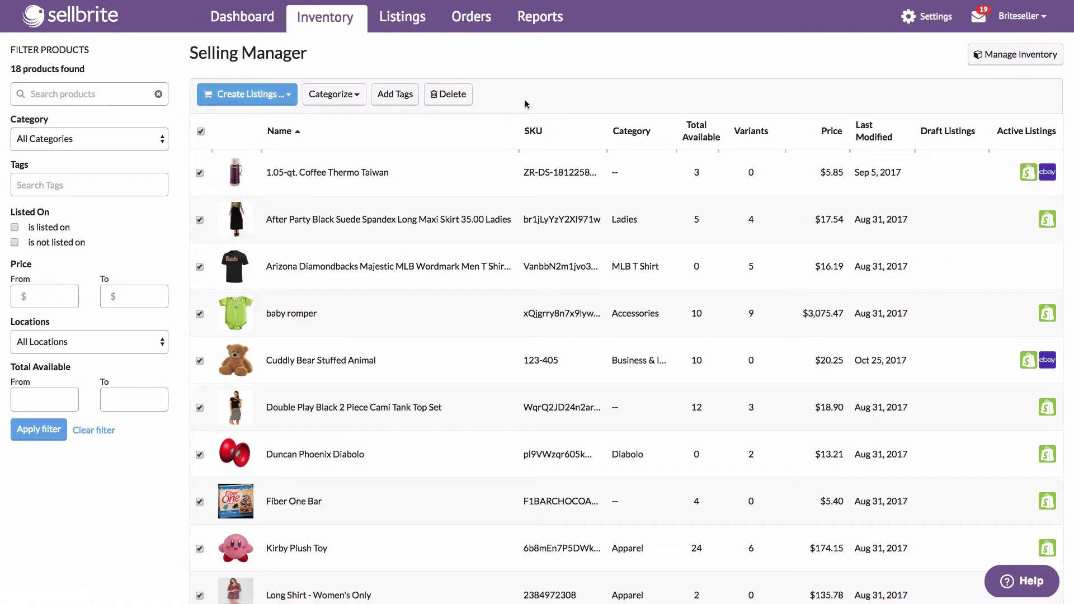
Step: Filter products by 'sellbrite' and 'is not listed on' Amazon
{"action": "left_click", "coordinate": [90, 96]}
{"action": "type", "text": "sellbrite"}
{"action": "left_click", "coordinate": [51, 243]}
{"action": "left_click", "coordinate": [68, 260]}
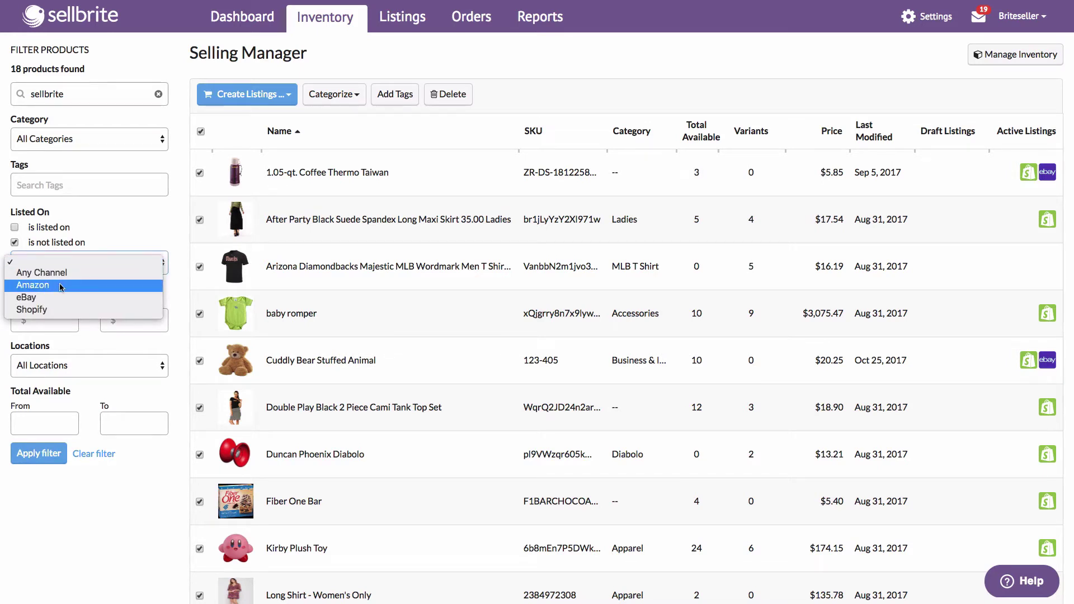
{"action": "left_click", "coordinate": [62, 287]}
{"action": "left_click", "coordinate": [39, 453]}
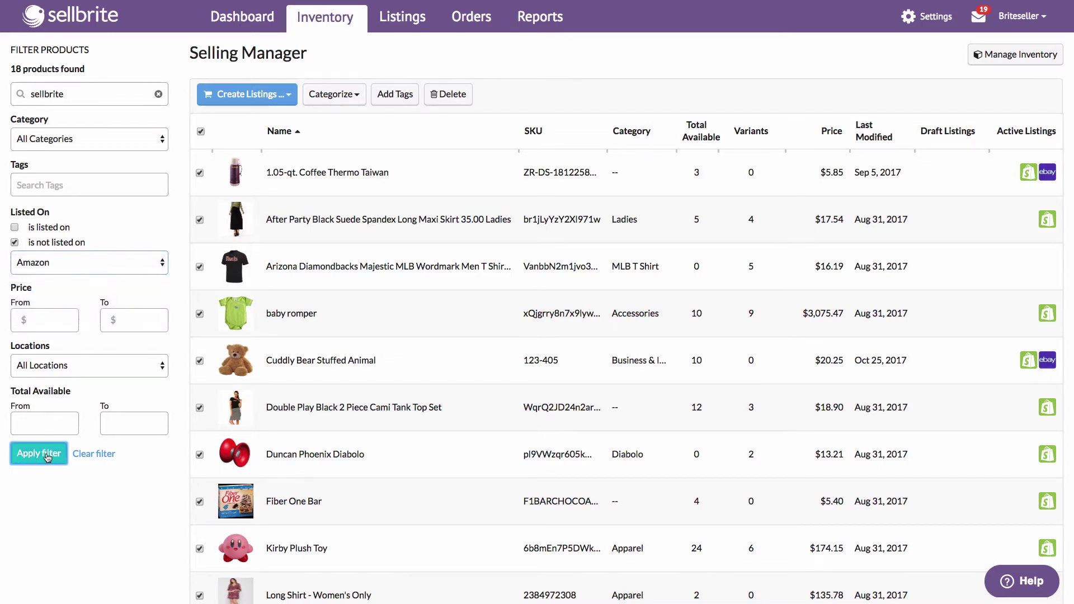
Step: Select the Sellbrite Men's T-Shirt and start an Amazon listing for it
{"action": "mouse_move", "coordinate": [224, 172]}
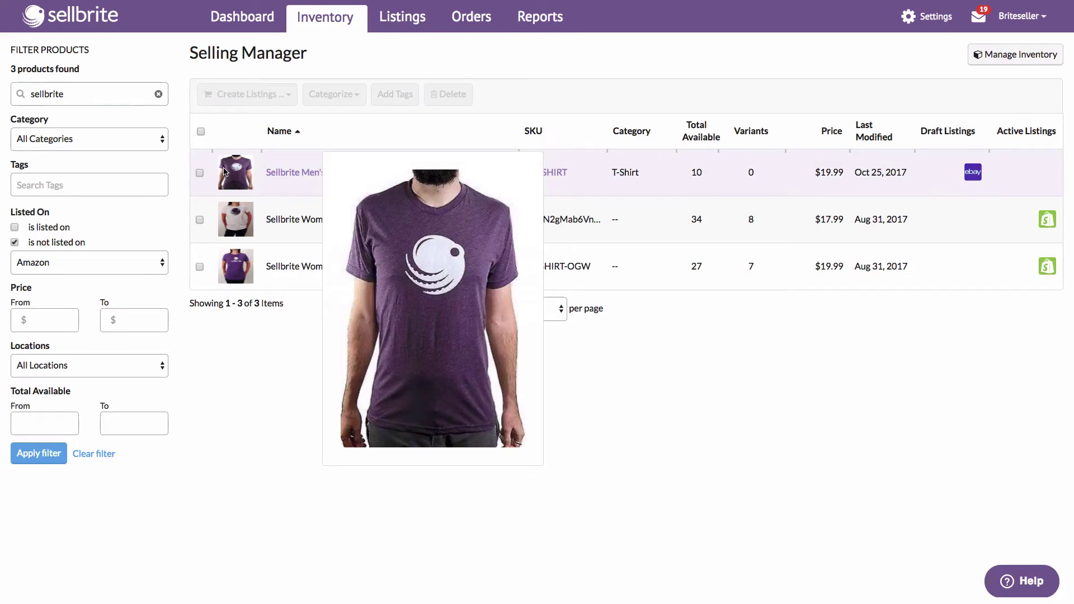
{"action": "left_click", "coordinate": [200, 173]}
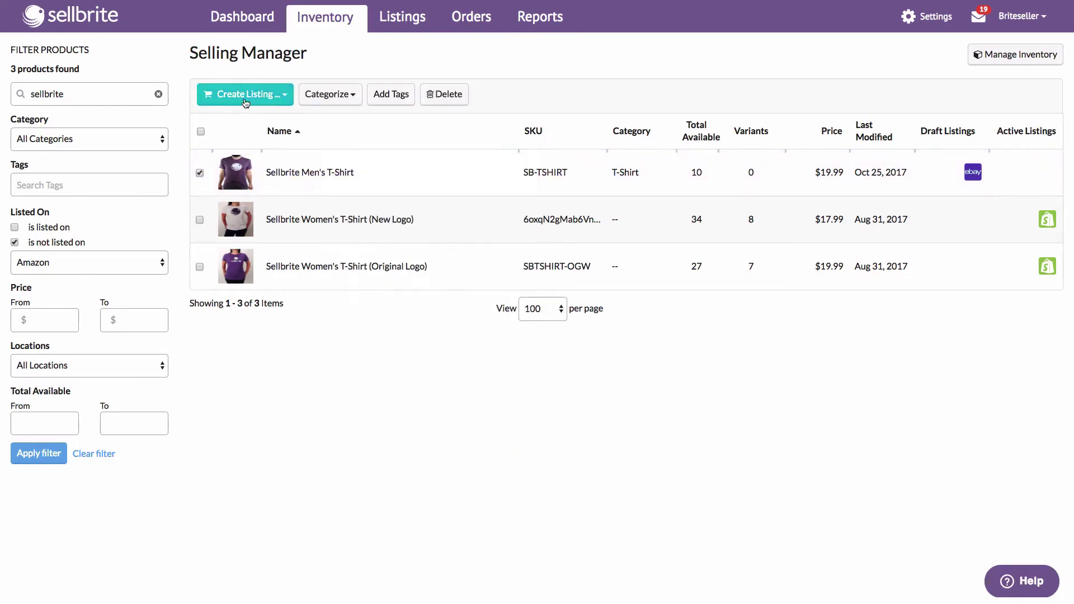
{"action": "left_click", "coordinate": [246, 94]}
{"action": "left_click", "coordinate": [256, 123]}
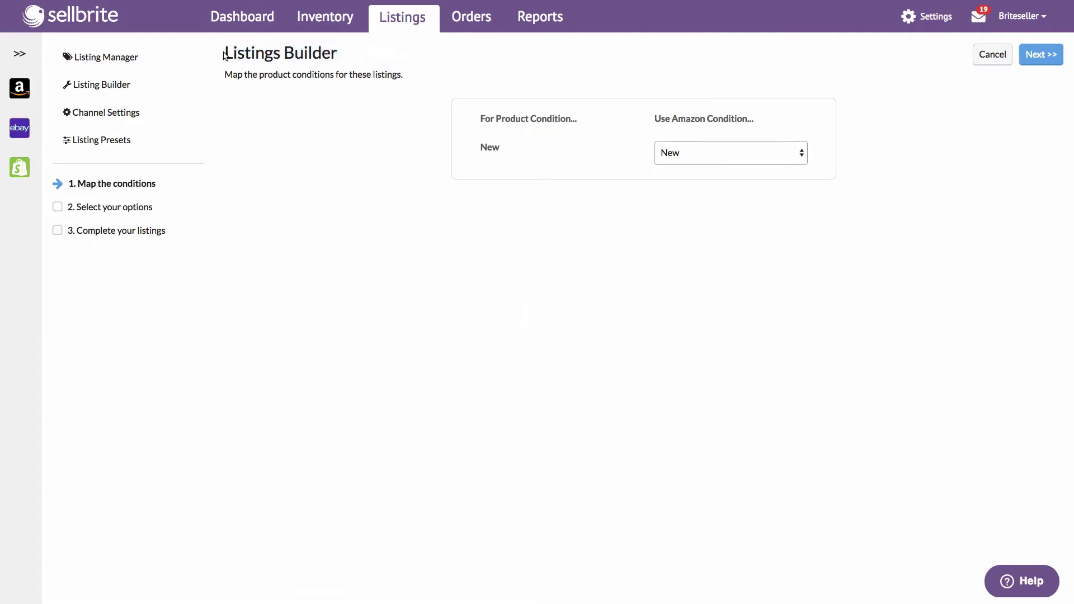
Step: Keep product condition New mapped to Amazon's New and advance to the listing options step
{"action": "triple_click", "coordinate": [224, 54]}
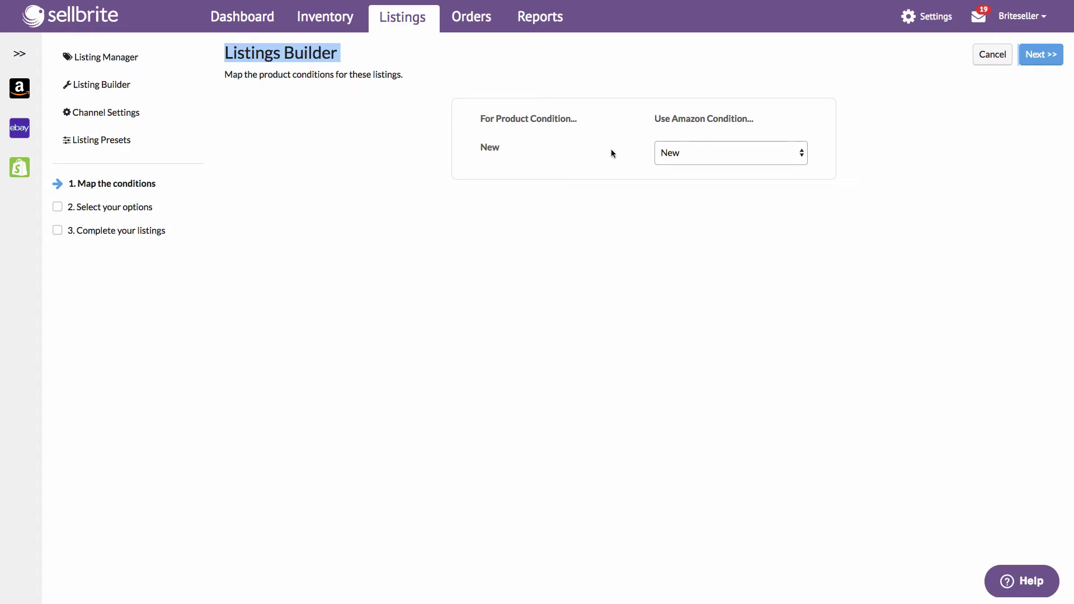
{"action": "left_click", "coordinate": [581, 147]}
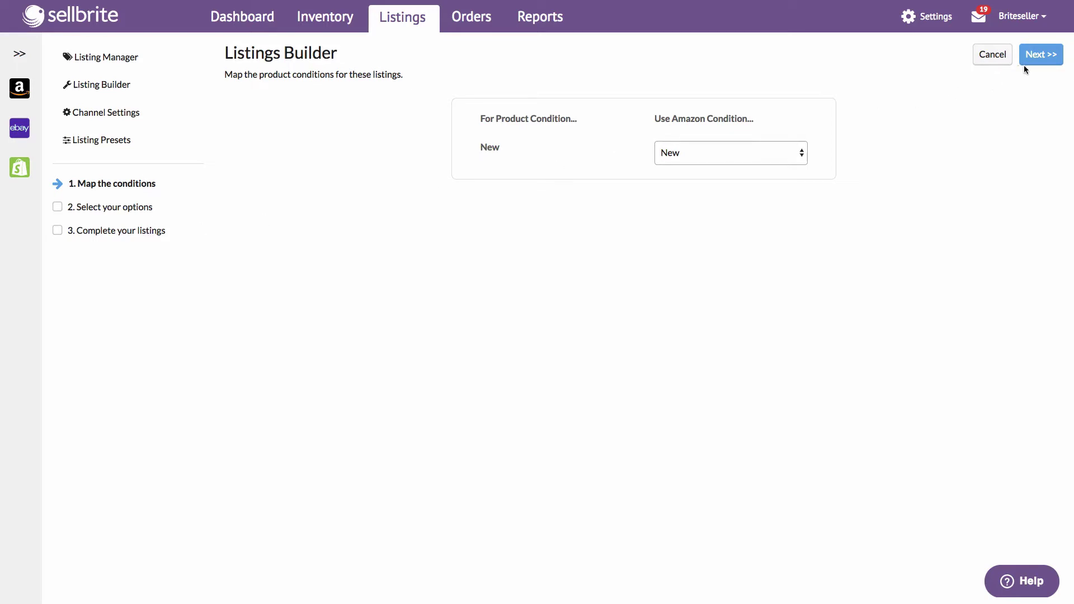
{"action": "left_click", "coordinate": [787, 158]}
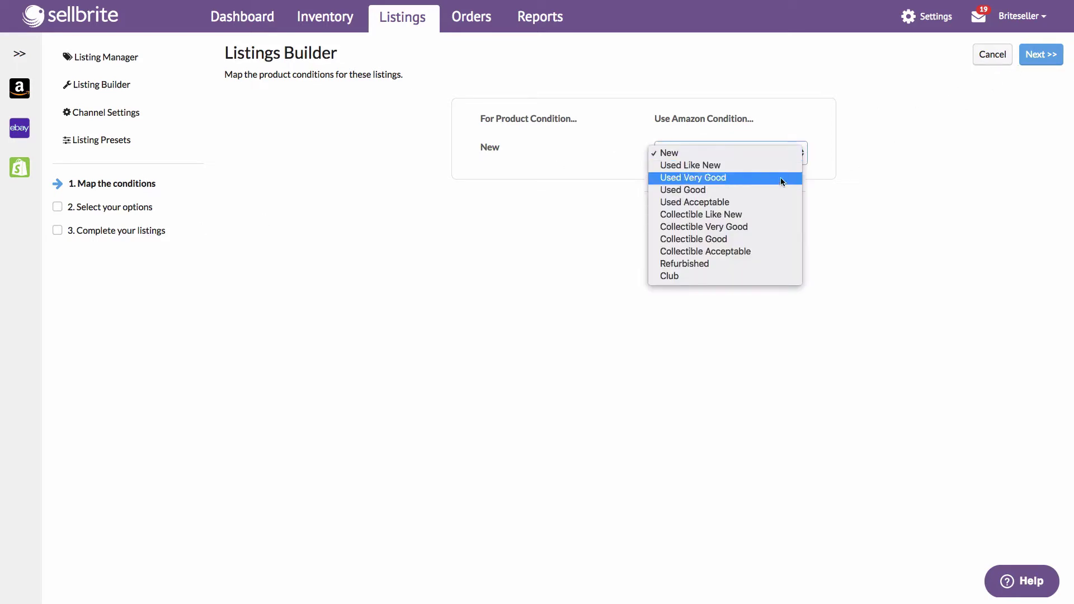
{"action": "left_click", "coordinate": [753, 150]}
{"action": "left_click", "coordinate": [1046, 58]}
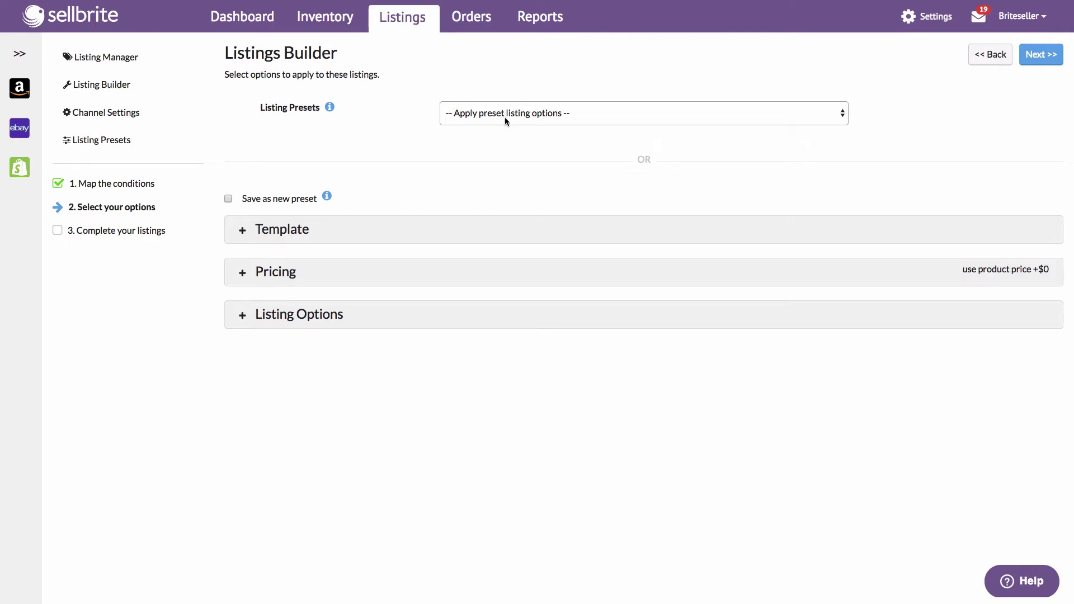
Step: Expand Pricing and apply the 1 Day Sale listing preset
{"action": "mouse_move", "coordinate": [330, 110]}
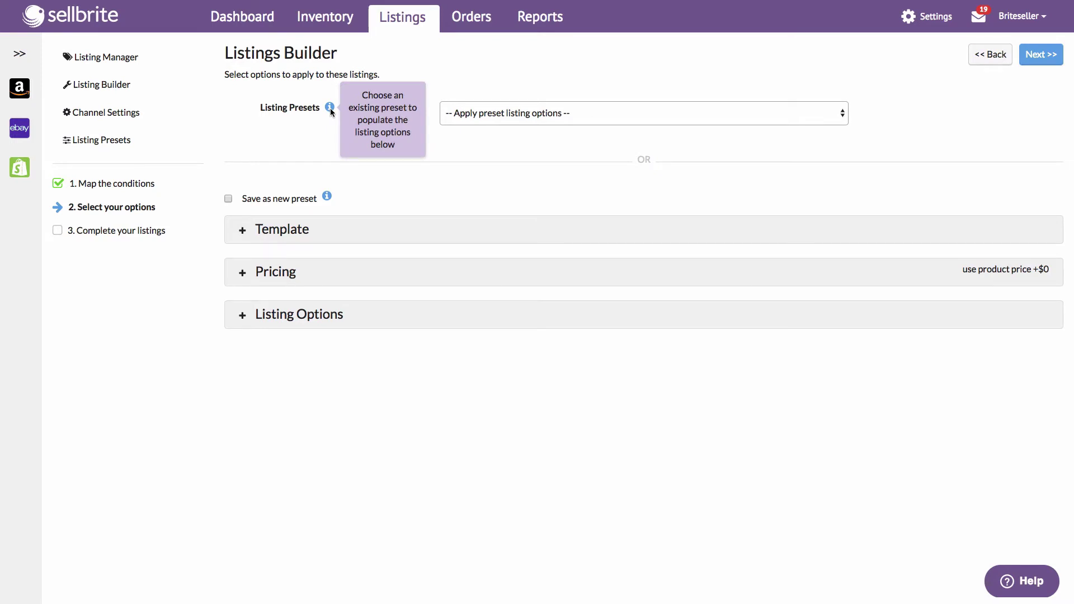
{"action": "left_click", "coordinate": [281, 274]}
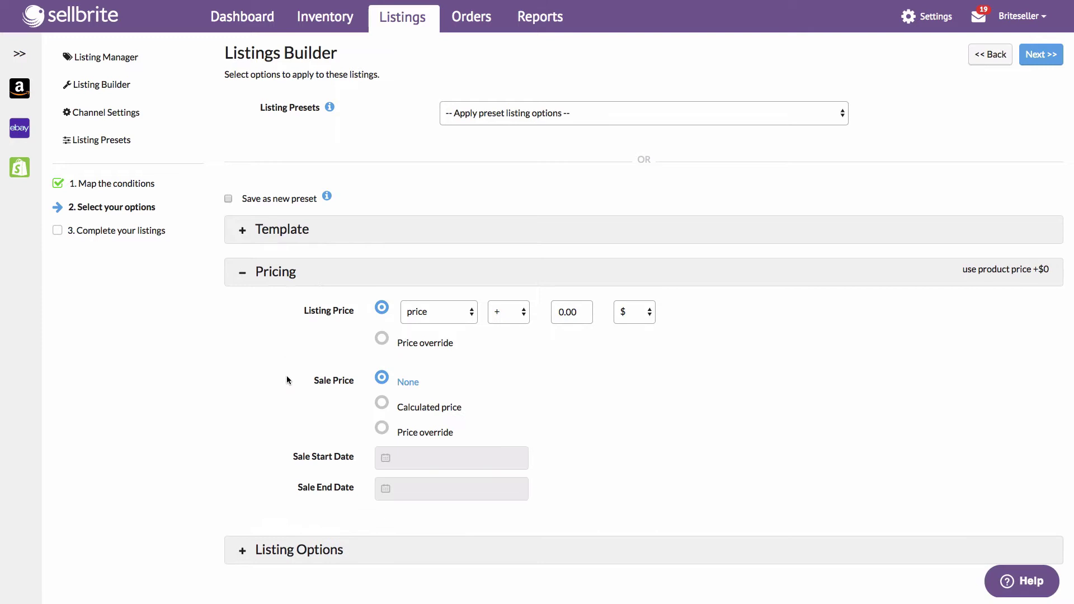
{"action": "scroll", "coordinate": [286, 379], "scroll_direction": "down", "scroll_amount": 2}
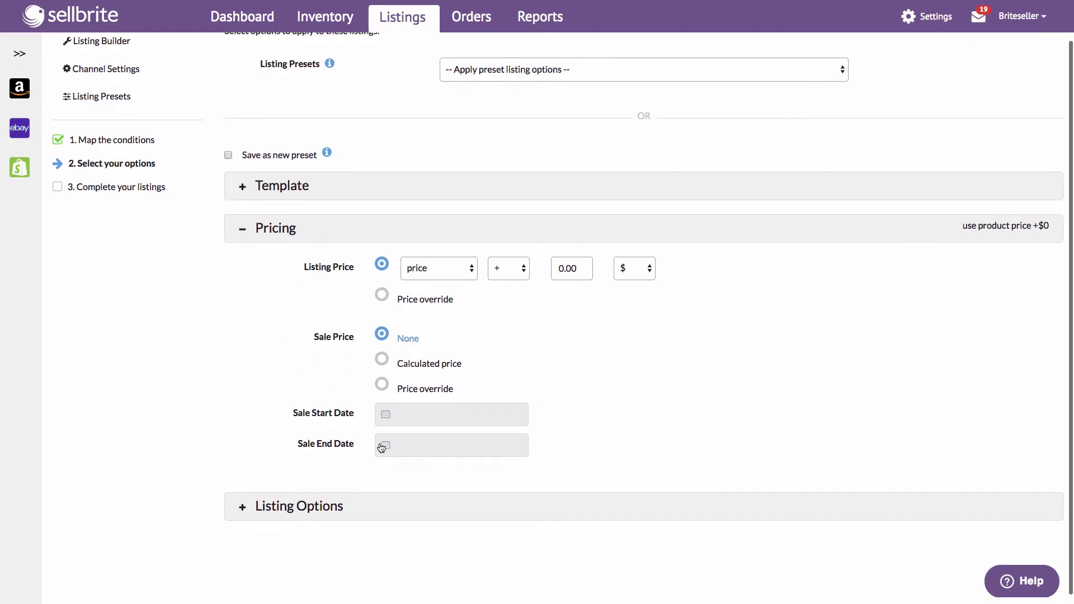
{"action": "left_click", "coordinate": [807, 67]}
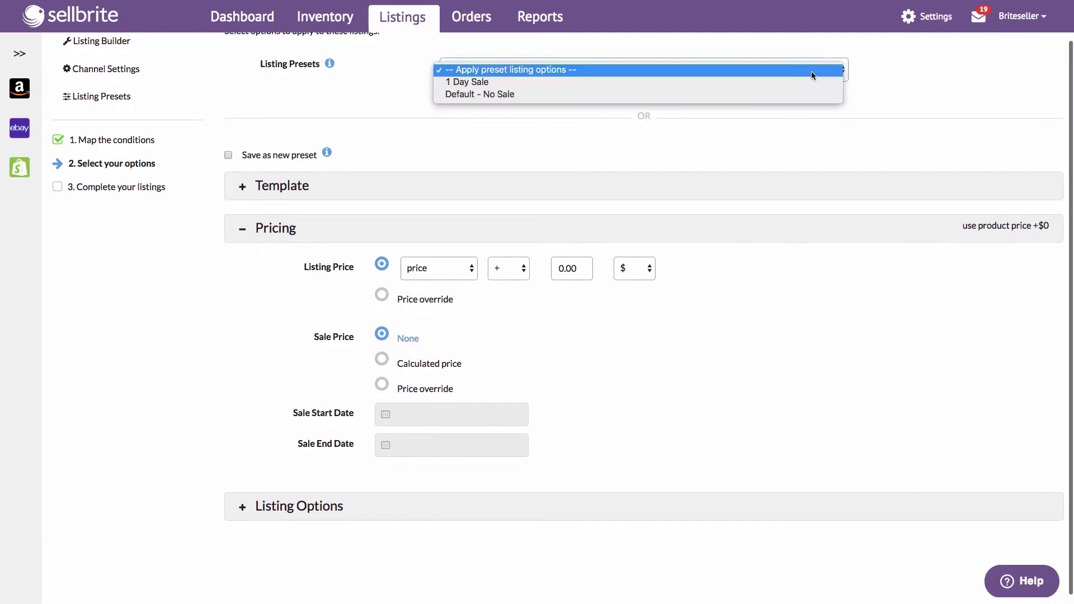
{"action": "left_click", "coordinate": [778, 82]}
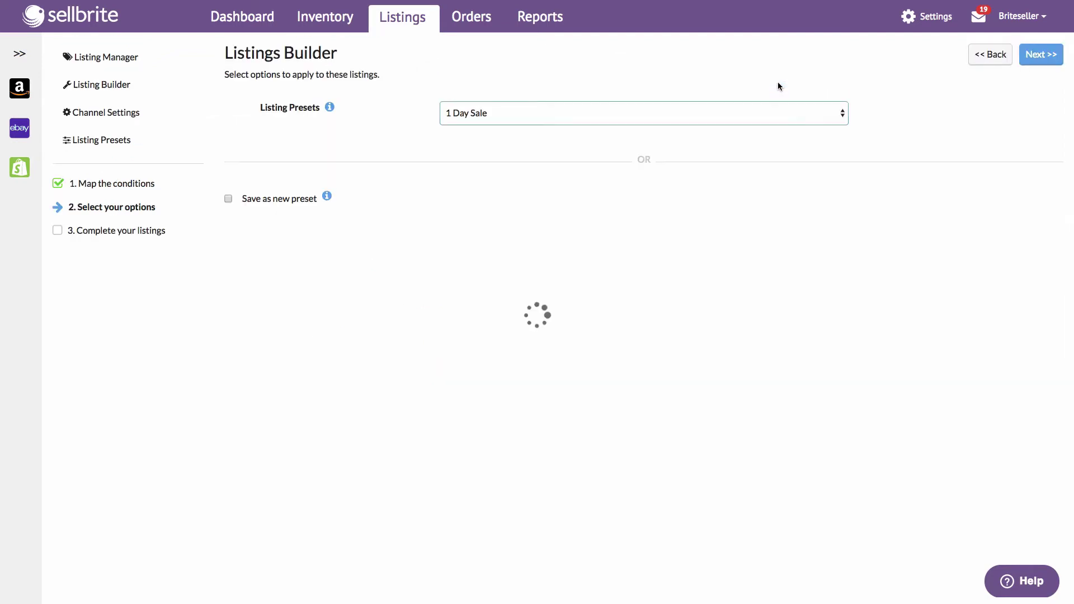
Step: Review the preset's +10% pricing, the Listing Options and the Template section
{"action": "left_click", "coordinate": [267, 278]}
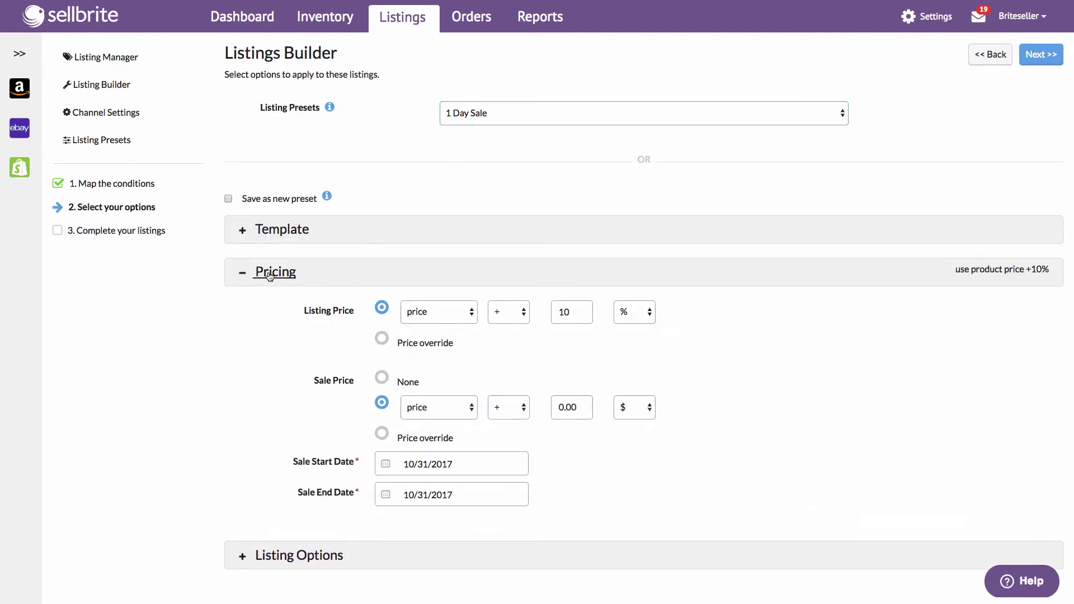
{"action": "scroll", "coordinate": [261, 356], "scroll_direction": "down", "scroll_amount": 2}
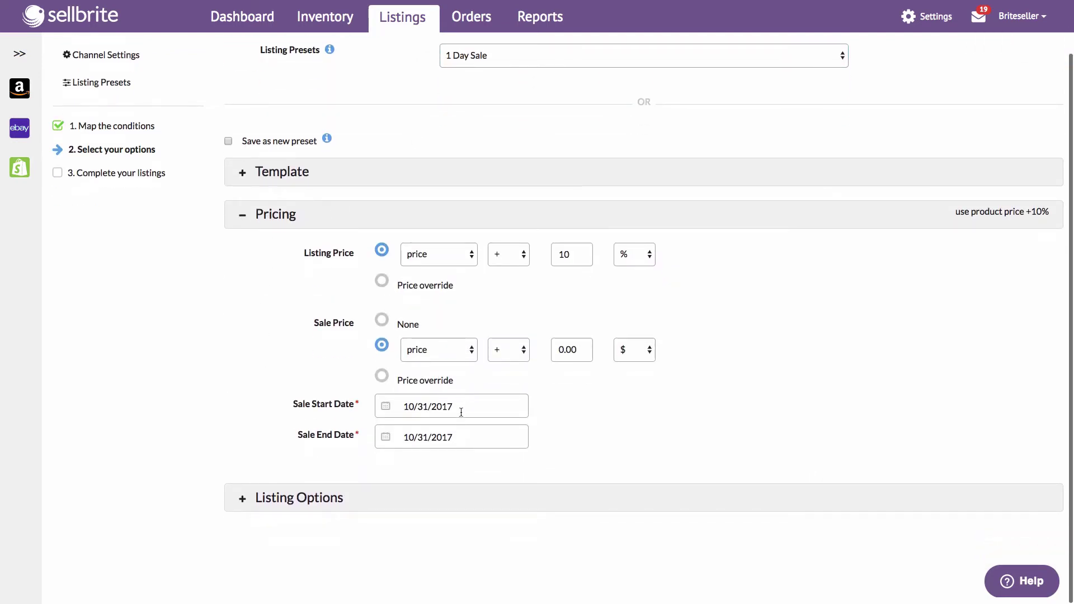
{"action": "left_click", "coordinate": [310, 498]}
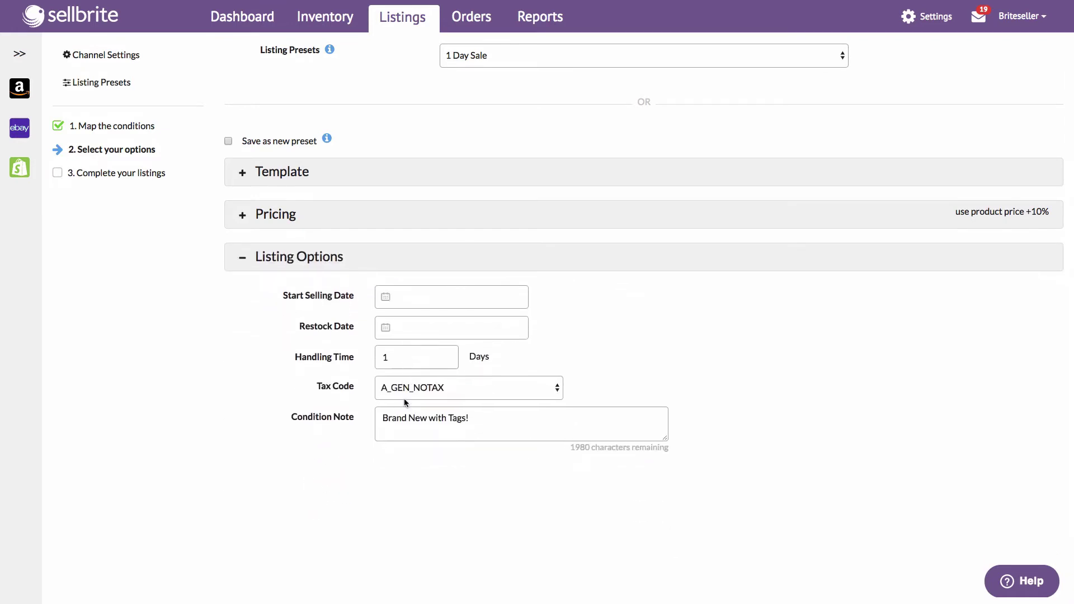
{"action": "left_click", "coordinate": [284, 173]}
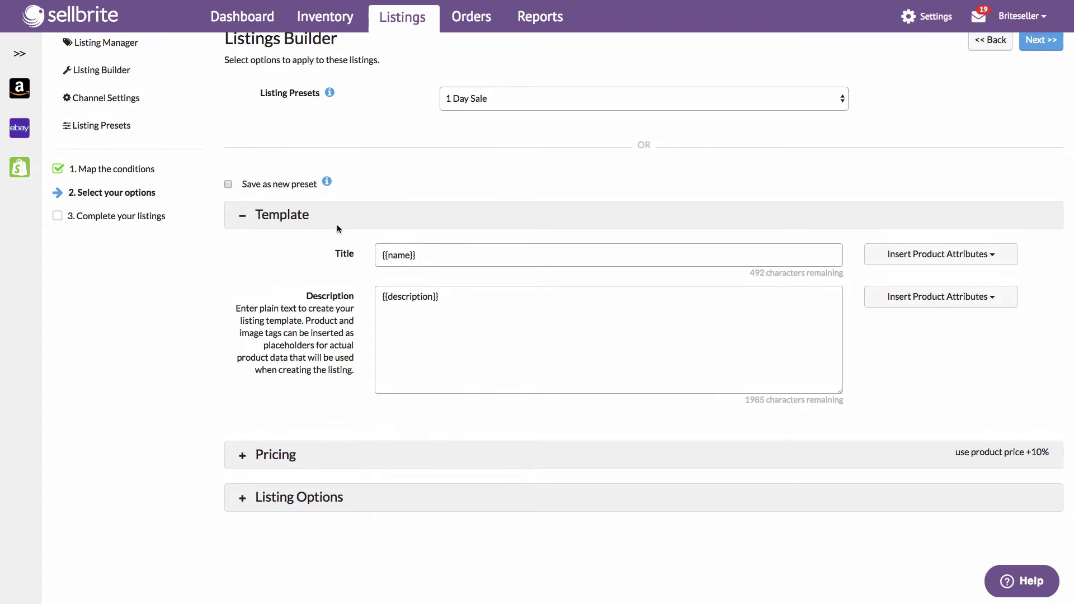
{"action": "left_click", "coordinate": [301, 217]}
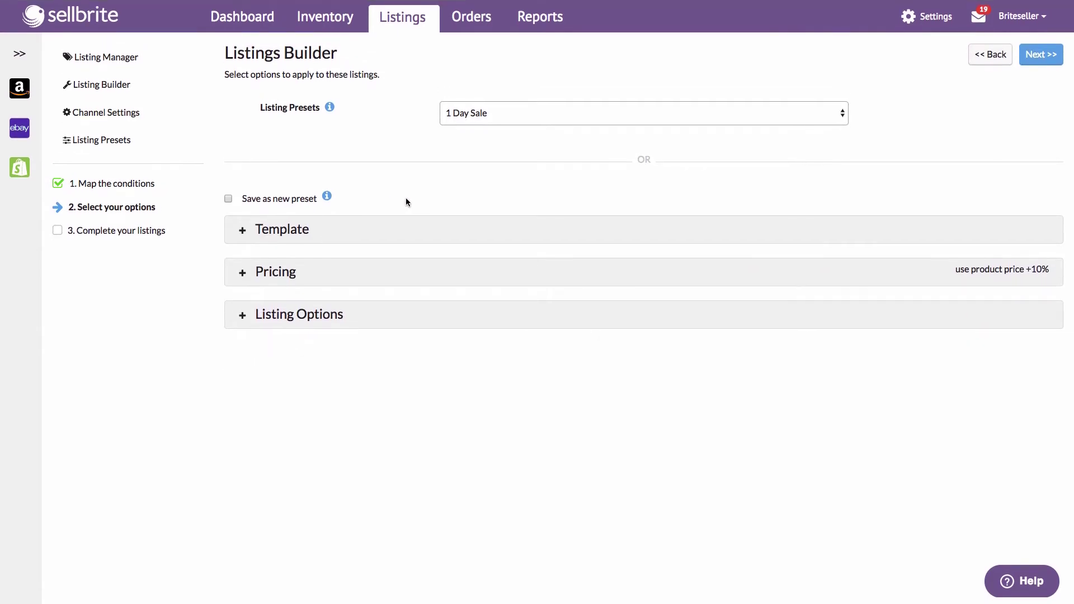
Step: In Selling Manager, filter by 'sellbrite' and 'is not listed on' Shopify
{"action": "left_click", "coordinate": [343, 22]}
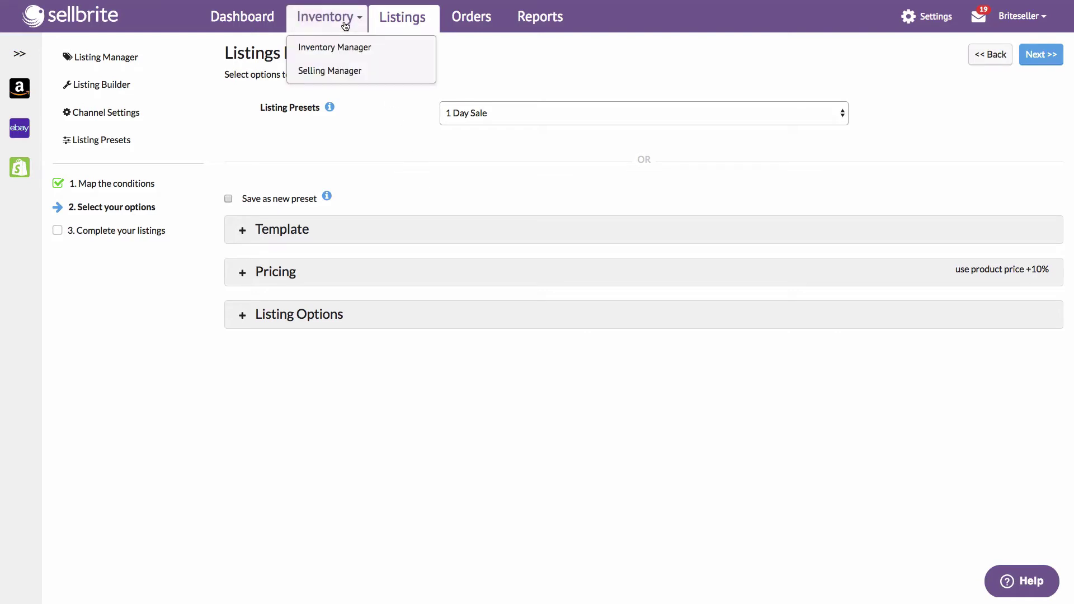
{"action": "left_click", "coordinate": [350, 76]}
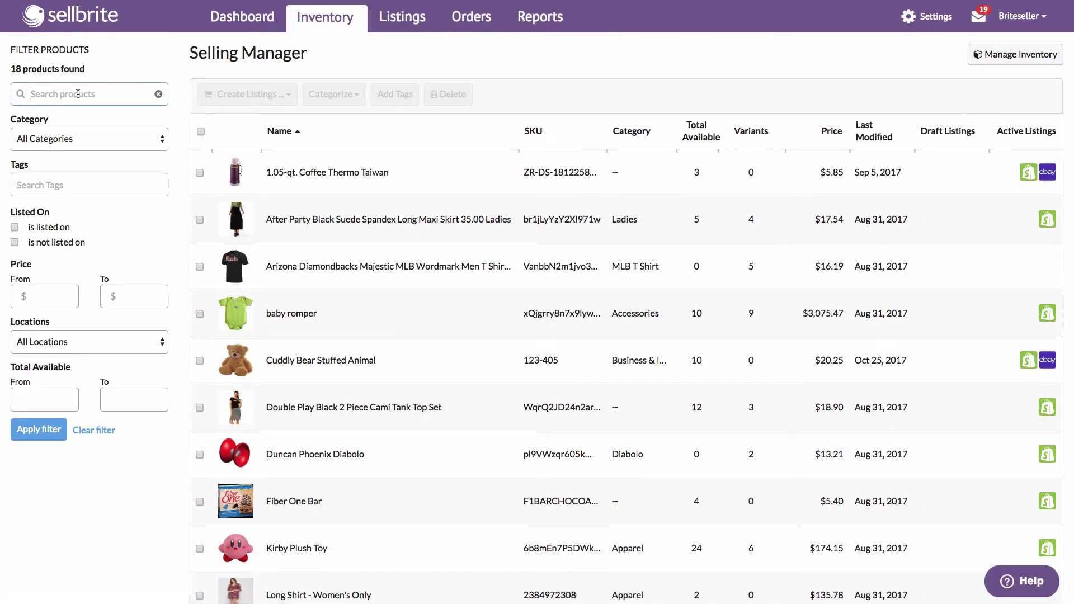
{"action": "type", "text": "sellbrite"}
{"action": "left_click", "coordinate": [64, 243]}
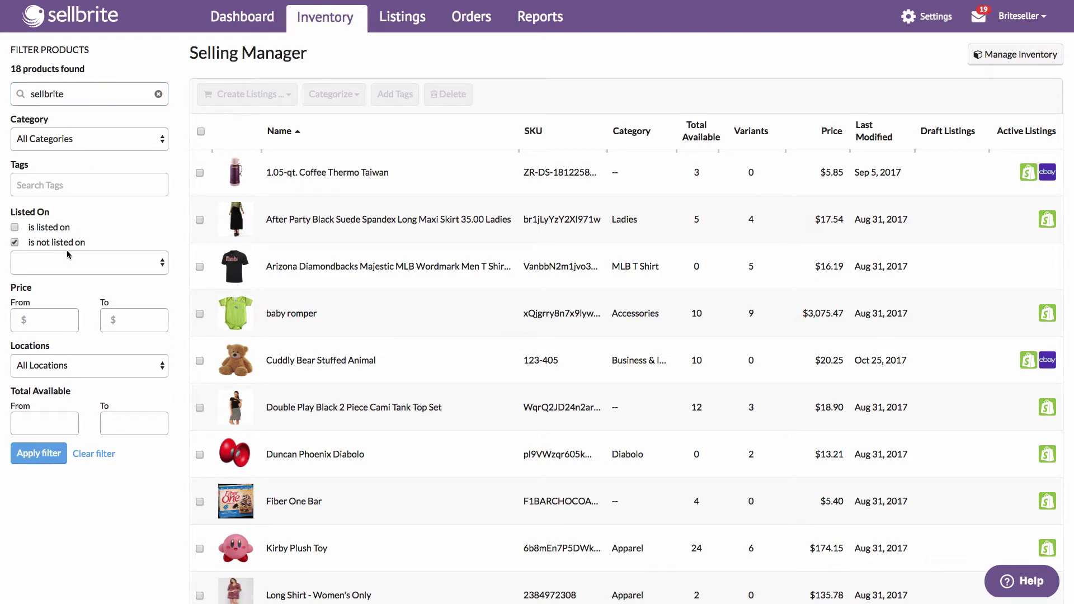
{"action": "left_click", "coordinate": [68, 254]}
{"action": "left_click", "coordinate": [60, 309]}
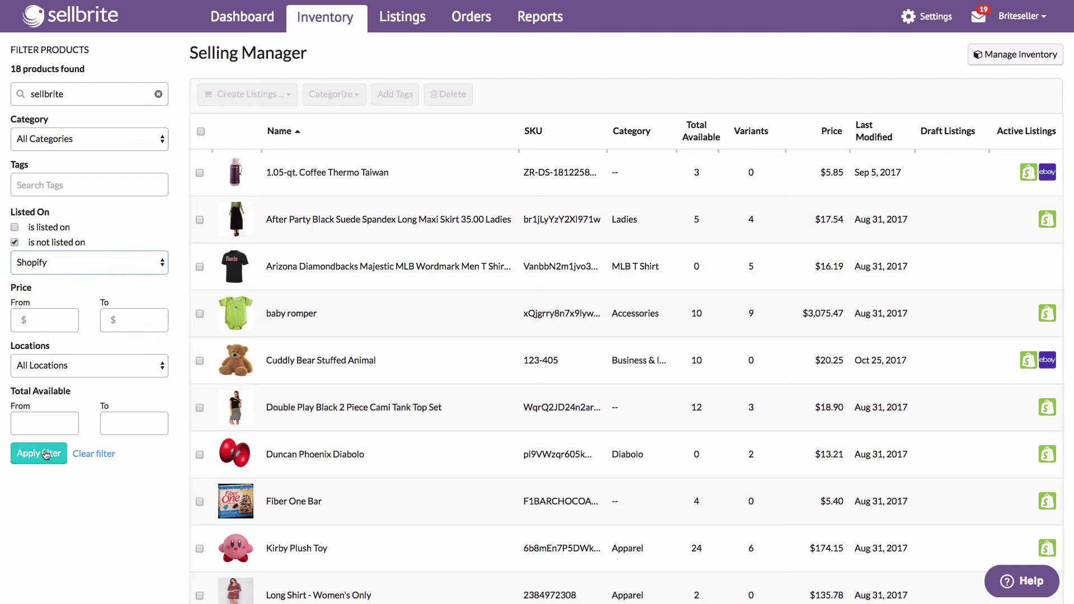
{"action": "left_click", "coordinate": [46, 454]}
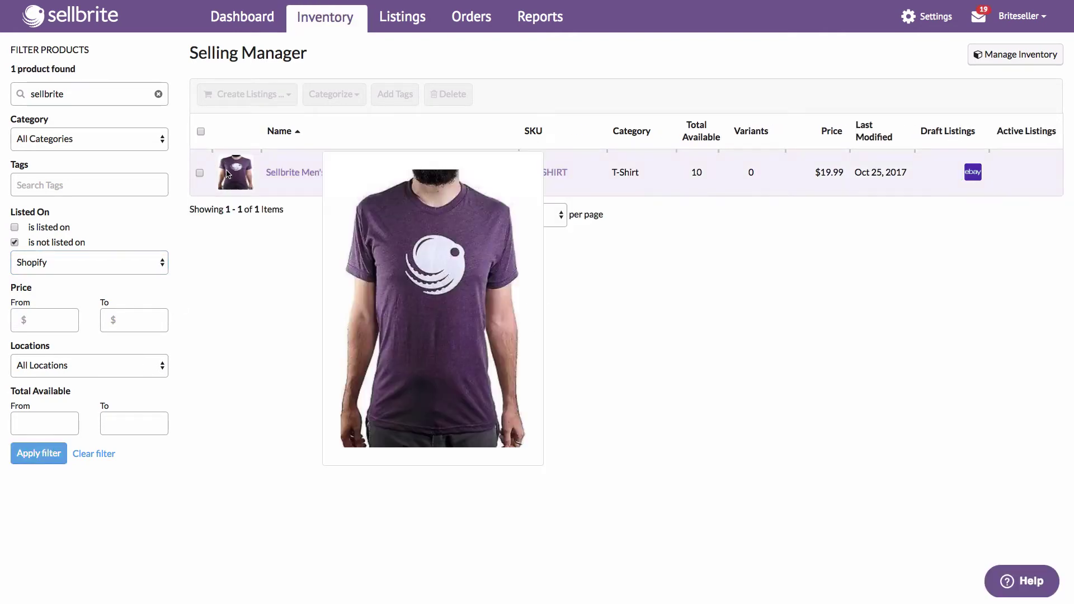
Step: Select the Sellbrite Men's T-Shirt and create a Shopify listing for it
{"action": "left_click", "coordinate": [200, 172]}
{"action": "left_click", "coordinate": [245, 94]}
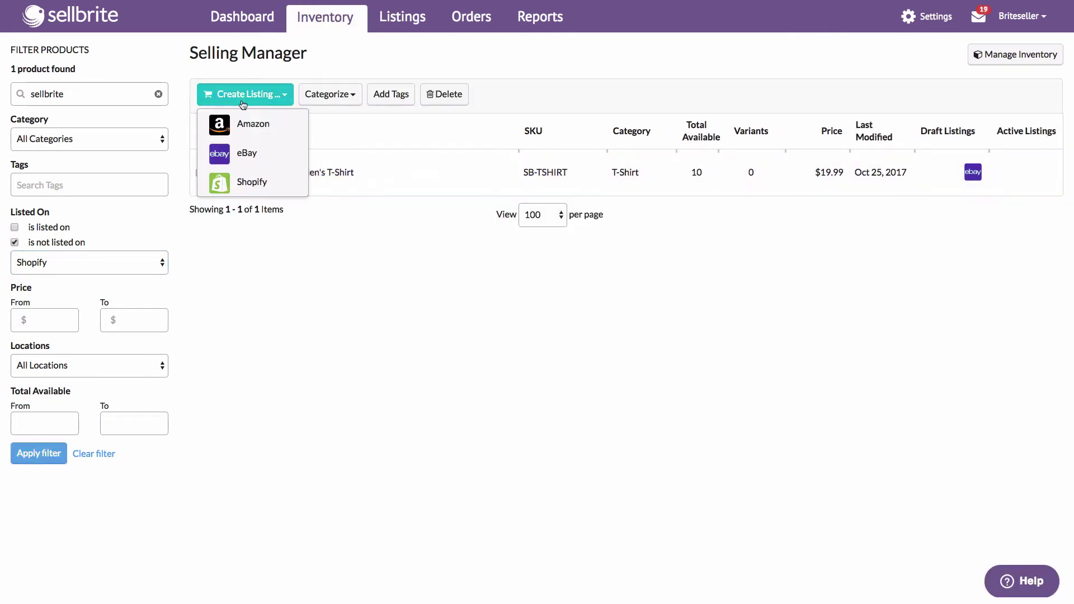
{"action": "left_click", "coordinate": [252, 181]}
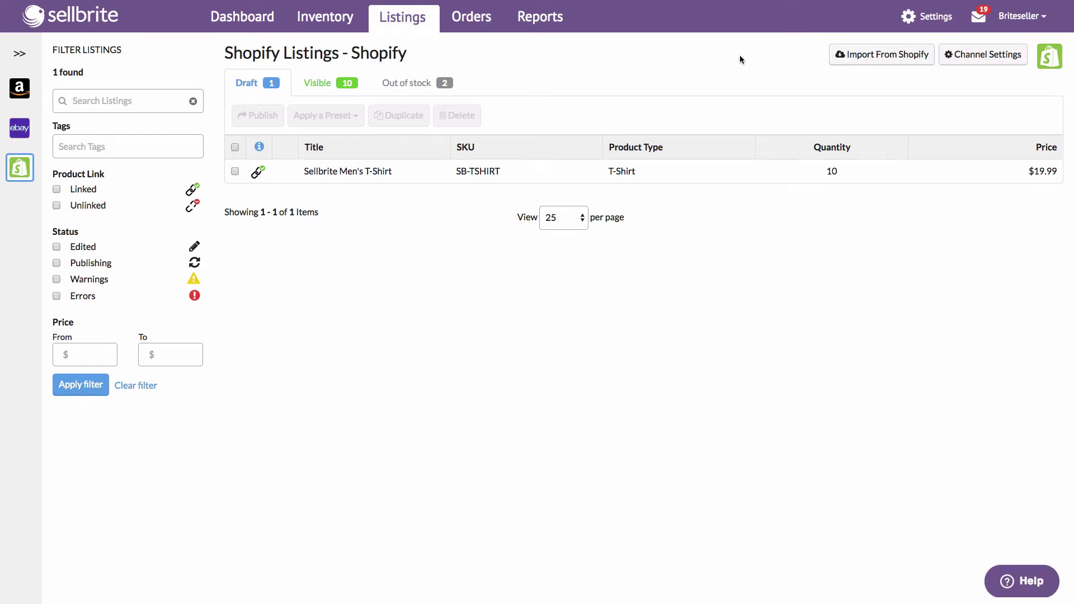
Step: Open the T-shirt's Shopify draft and scroll through its listing details
{"action": "left_click", "coordinate": [357, 175]}
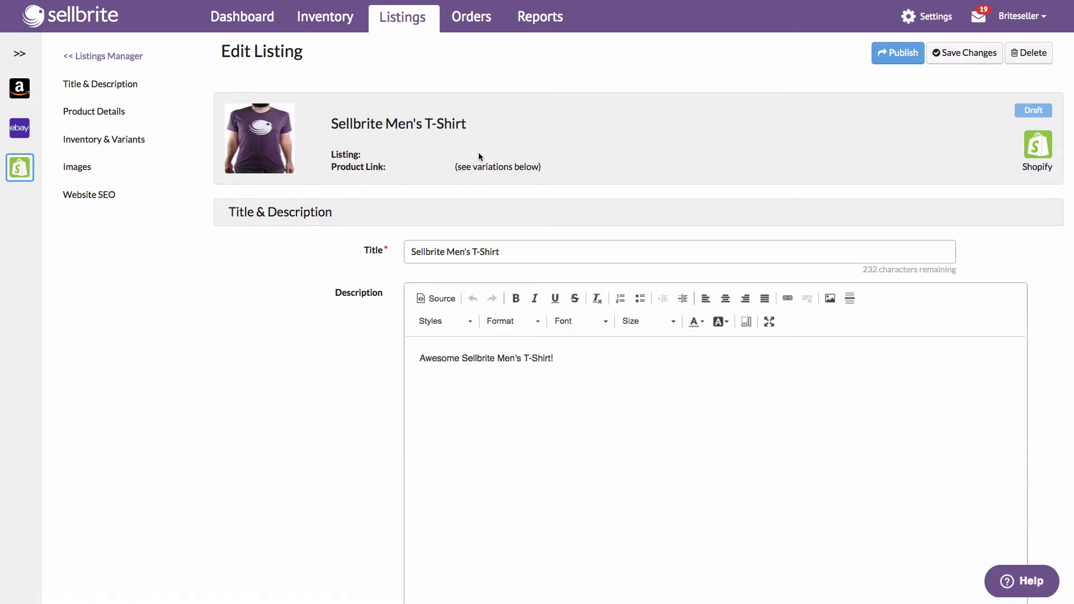
{"action": "scroll", "coordinate": [247, 297], "scroll_direction": "down", "scroll_amount": 5}
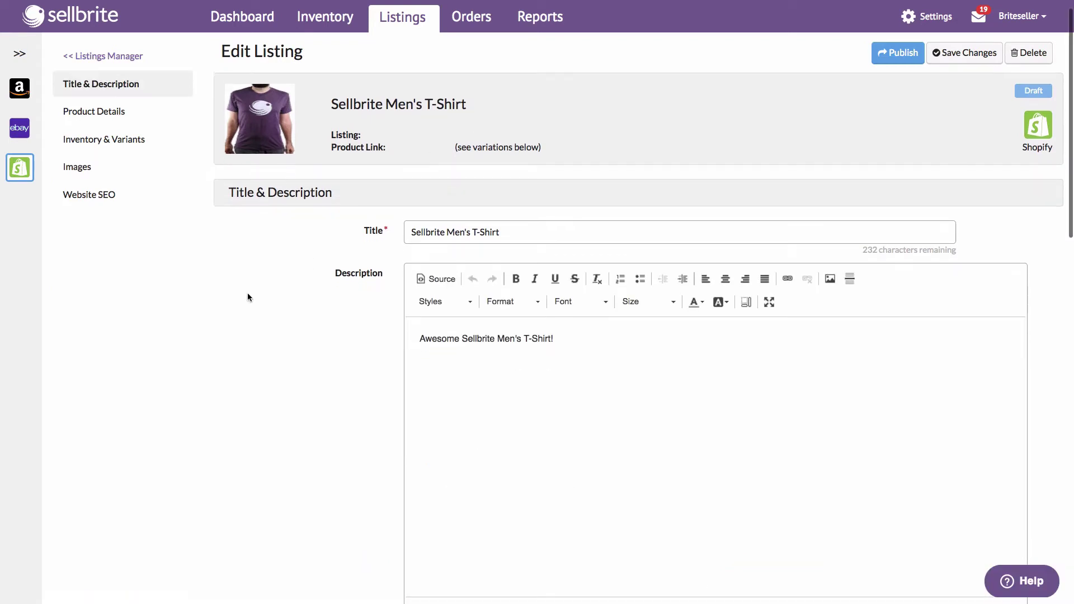
{"action": "scroll", "coordinate": [250, 265], "scroll_direction": "up", "scroll_amount": 5}
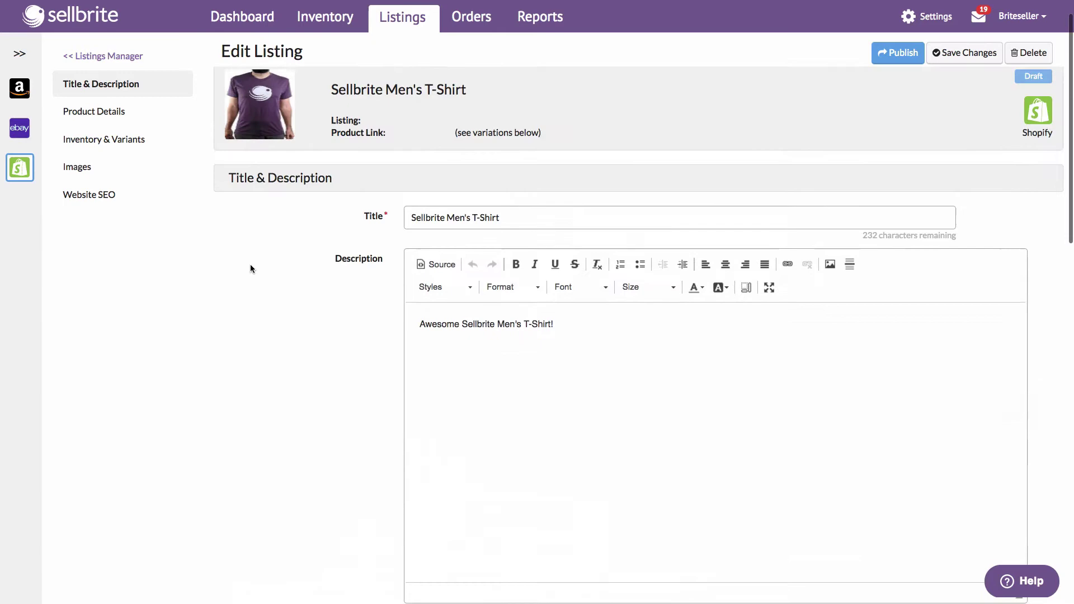
{"action": "scroll", "coordinate": [251, 265], "scroll_direction": "down", "scroll_amount": 7}
{"action": "scroll", "coordinate": [250, 268], "scroll_direction": "down", "scroll_amount": 7}
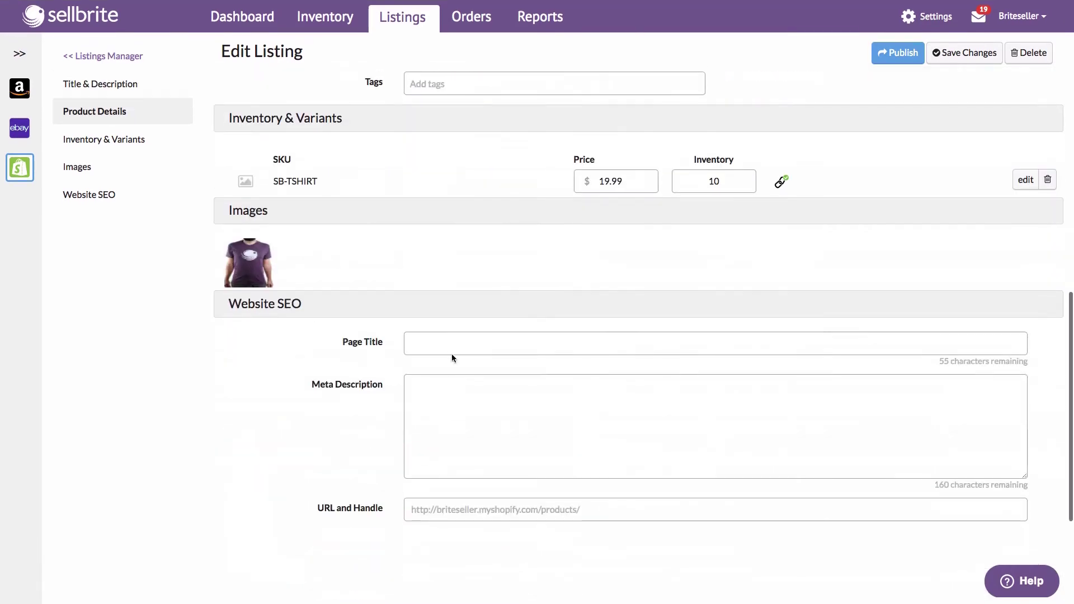
{"action": "scroll", "coordinate": [364, 321], "scroll_direction": "up", "scroll_amount": 10}
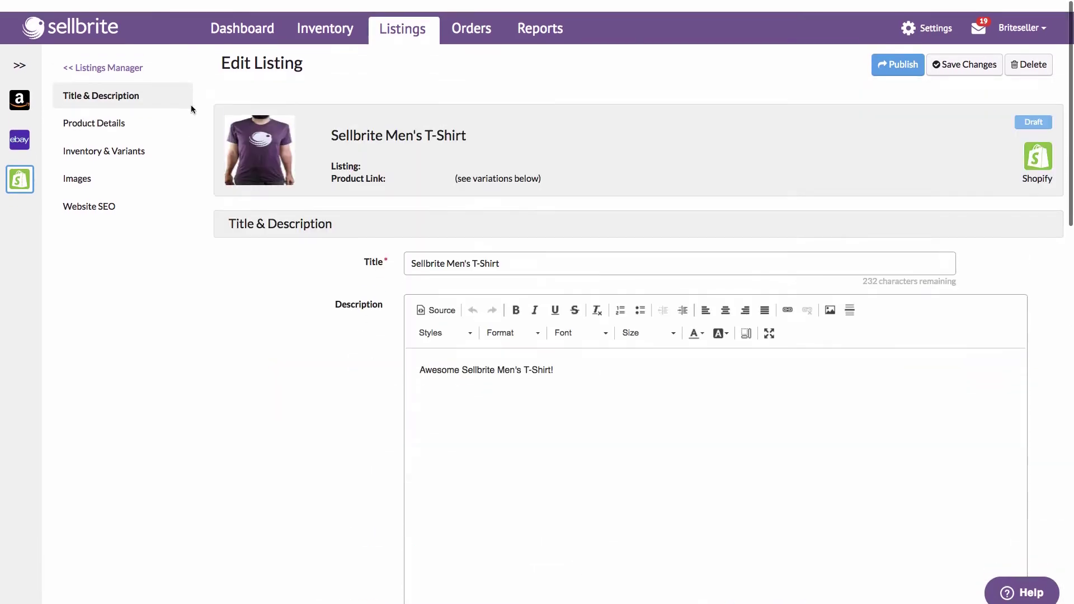
Step: Back in Shopify listings, apply the Default preset to the Sellbrite Men's T-Shirt draft
{"action": "left_click", "coordinate": [128, 57]}
{"action": "left_click", "coordinate": [235, 171]}
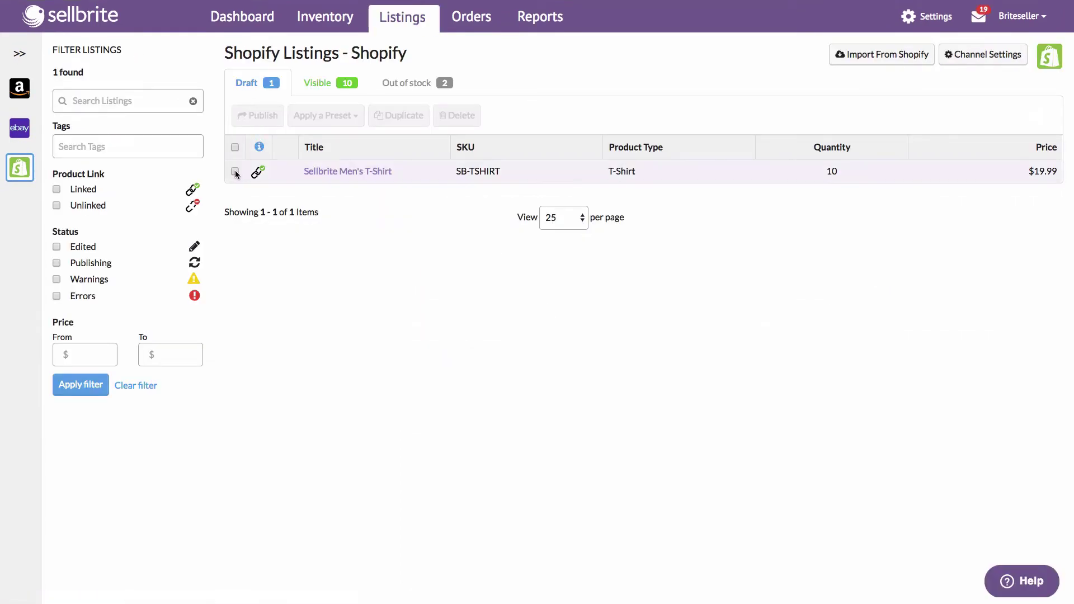
{"action": "left_click", "coordinate": [257, 171]}
{"action": "left_click", "coordinate": [325, 116]}
{"action": "left_click", "coordinate": [341, 140]}
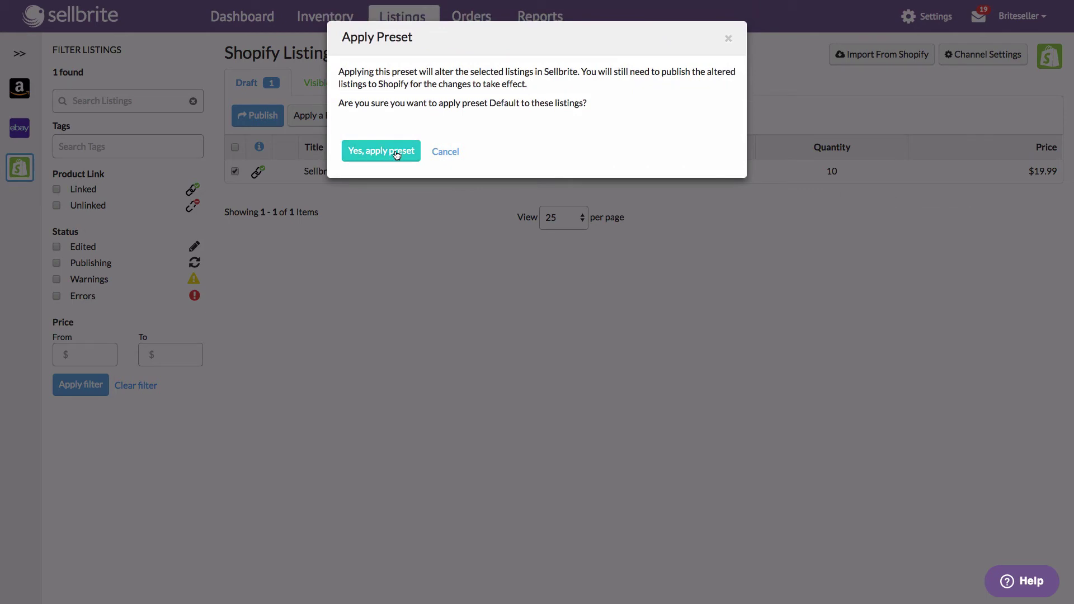
{"action": "left_click", "coordinate": [397, 155]}
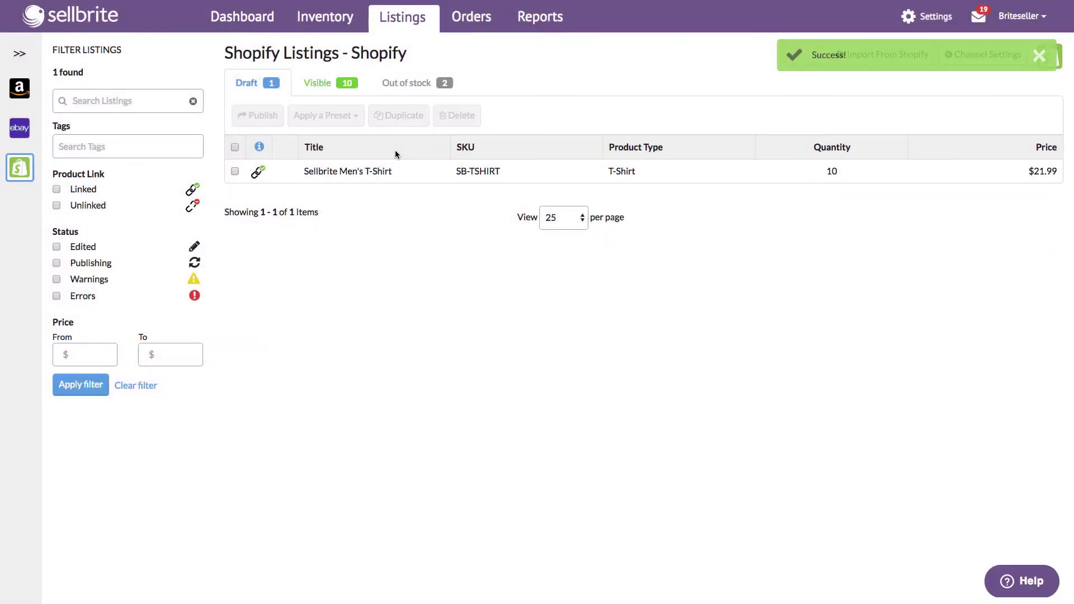
Step: Open the T-shirt draft to check the updated $21.99 price and SEO fields
{"action": "left_click", "coordinate": [377, 171]}
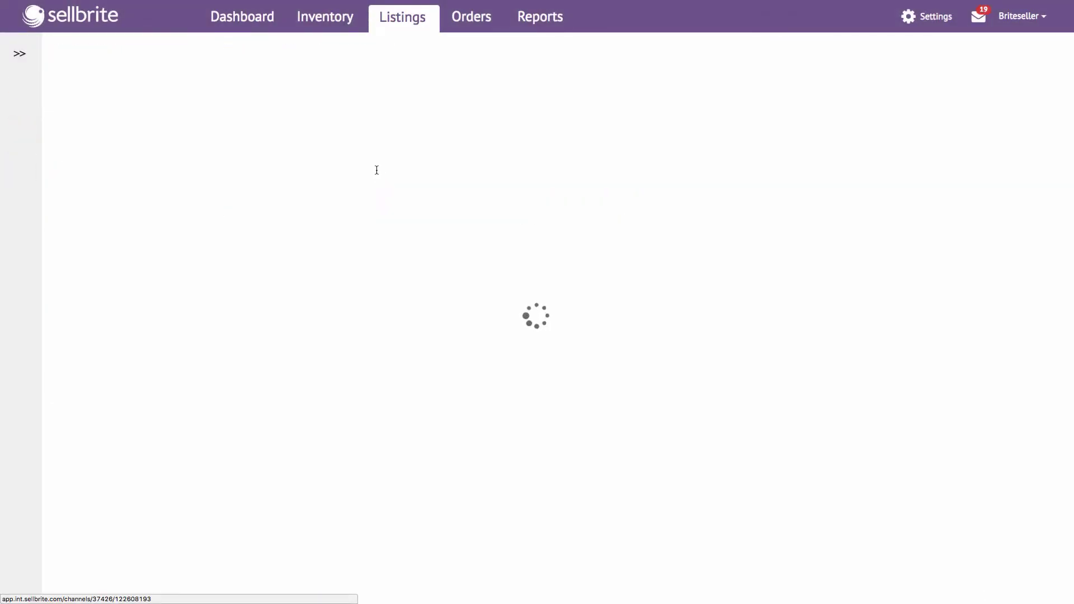
{"action": "scroll", "coordinate": [356, 226], "scroll_direction": "down", "scroll_amount": 10}
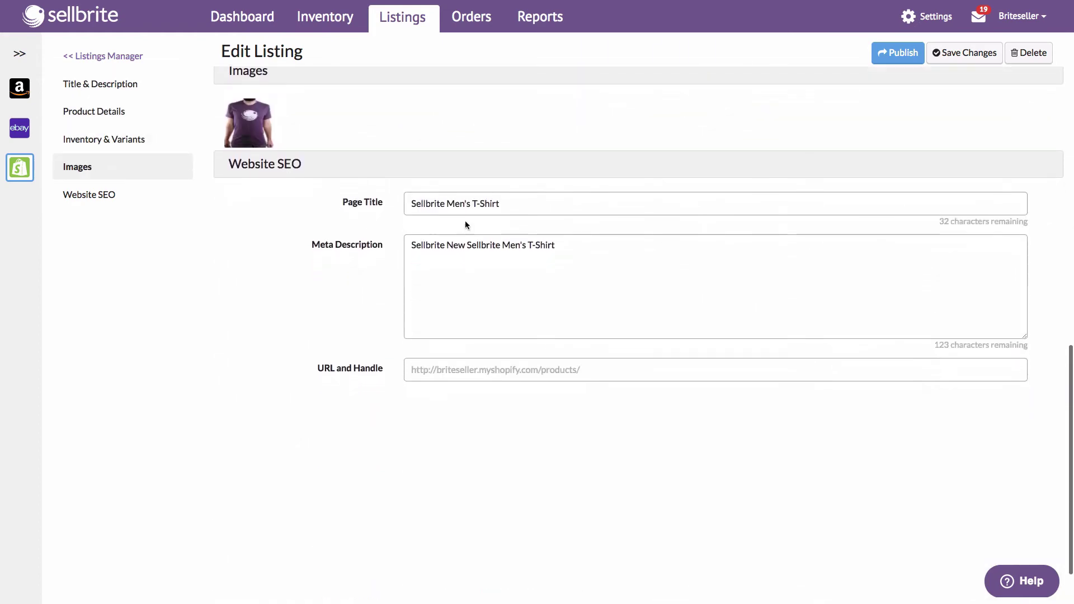
{"action": "scroll", "coordinate": [322, 285], "scroll_direction": "up", "scroll_amount": 7}
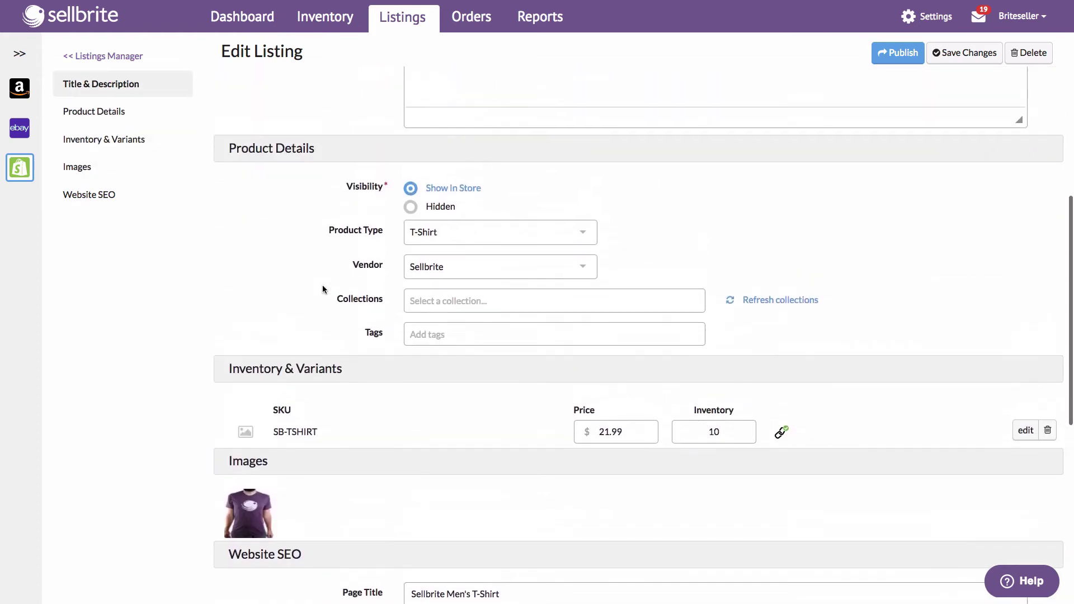
{"action": "scroll", "coordinate": [322, 290], "scroll_direction": "up", "scroll_amount": 5}
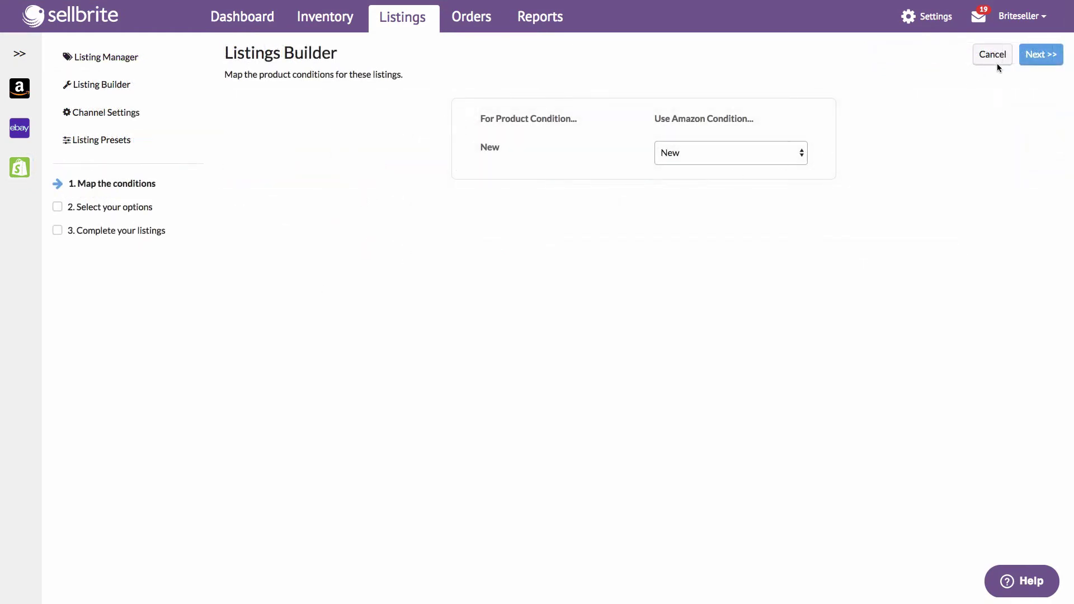
Step: In Listings Builder, choose the 1 Day Sale preset and proceed to completing listings
{"action": "left_click", "coordinate": [1036, 56]}
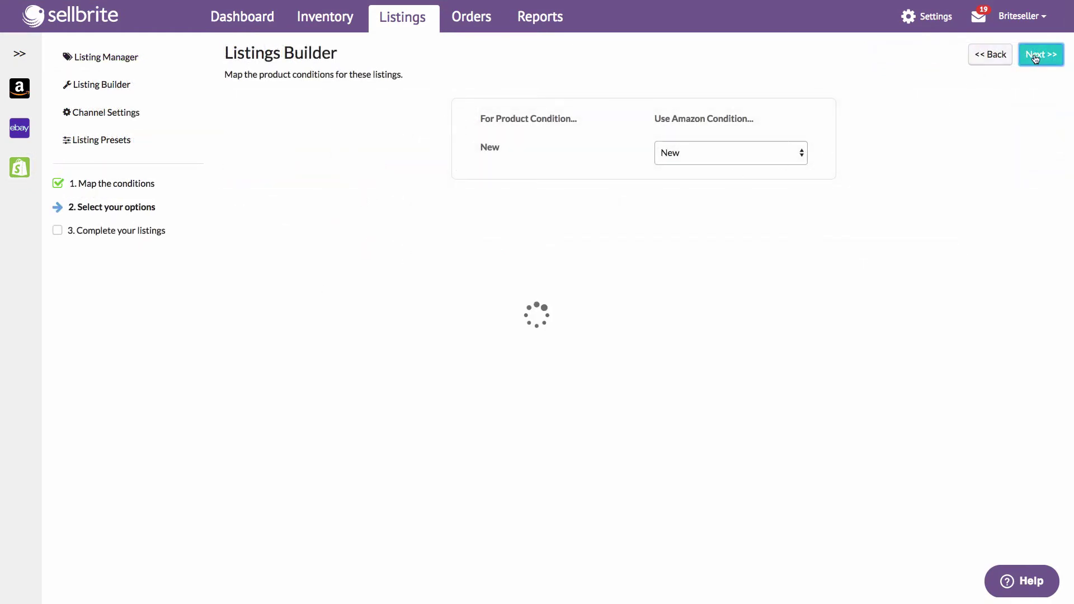
{"action": "left_click", "coordinate": [705, 117]}
{"action": "left_click", "coordinate": [829, 118]}
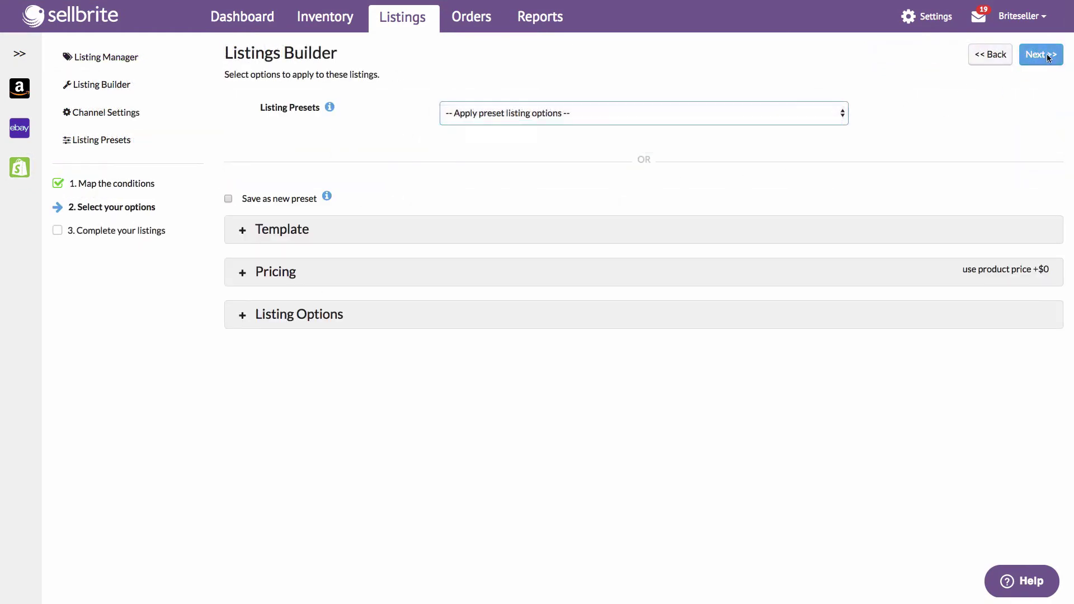
{"action": "key", "text": "Down"}
{"action": "left_click", "coordinate": [1045, 56]}
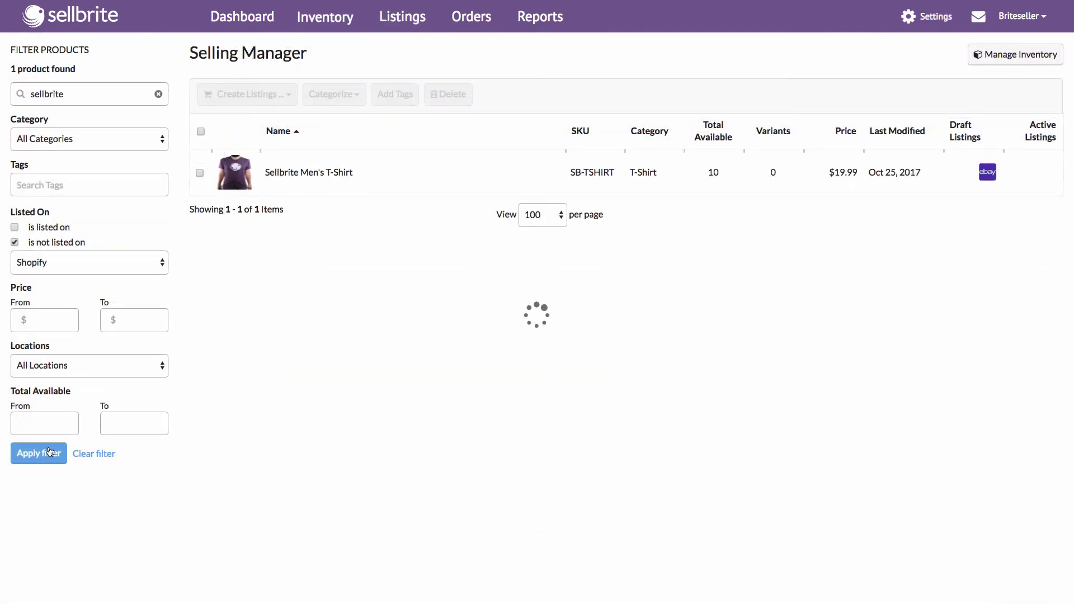
Step: Create an eBay listing for the Men's T-Shirt and apply the Default preset to it
{"action": "left_click", "coordinate": [200, 173]}
{"action": "left_click", "coordinate": [246, 94]}
{"action": "left_click", "coordinate": [250, 176]}
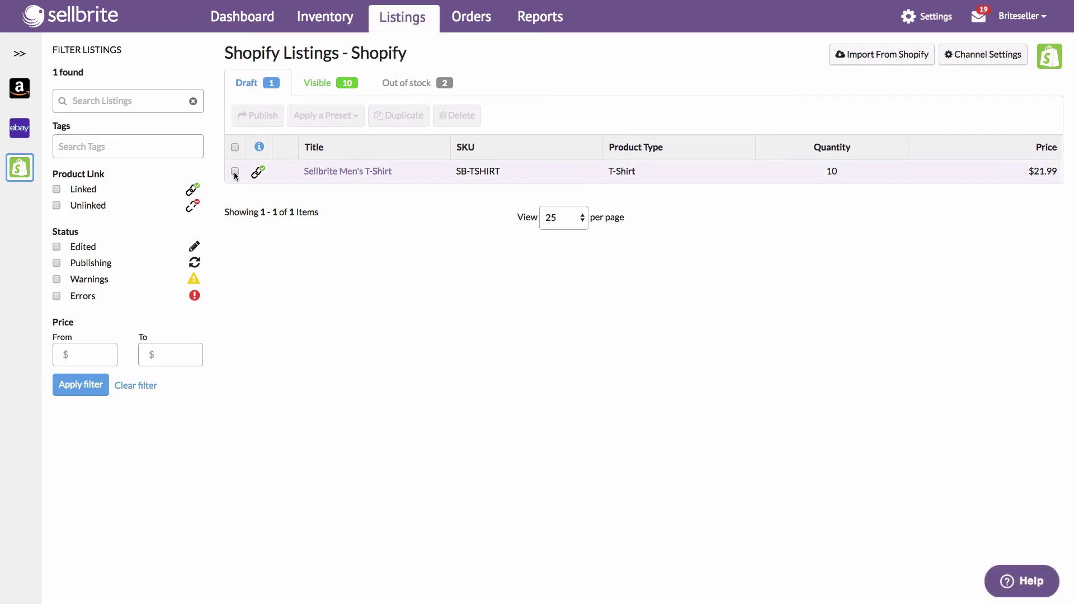
{"action": "left_click", "coordinate": [235, 172]}
{"action": "left_click", "coordinate": [330, 117]}
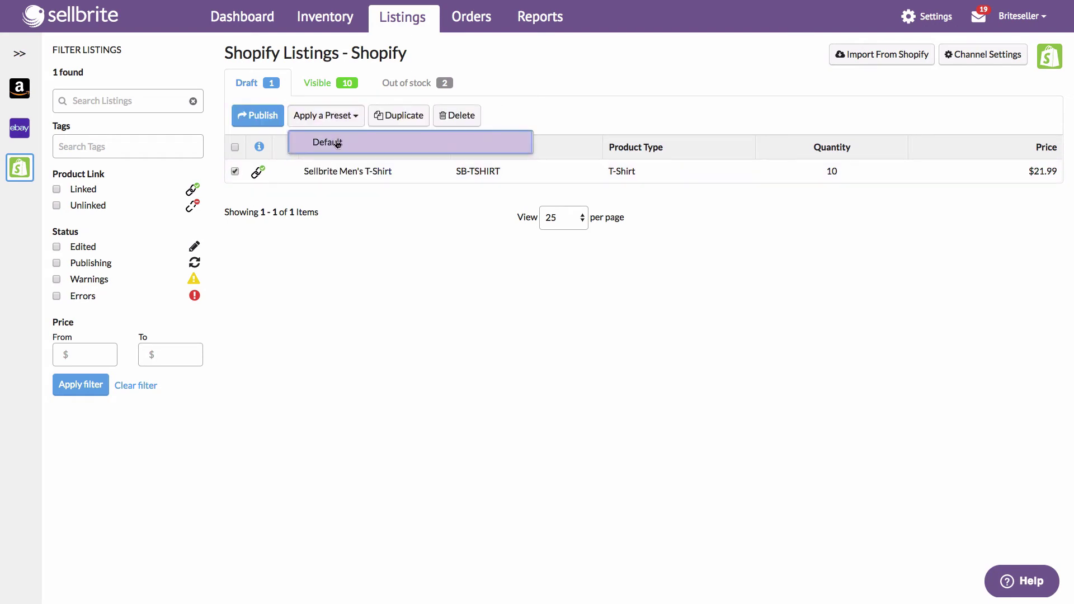
{"action": "left_click", "coordinate": [337, 144]}
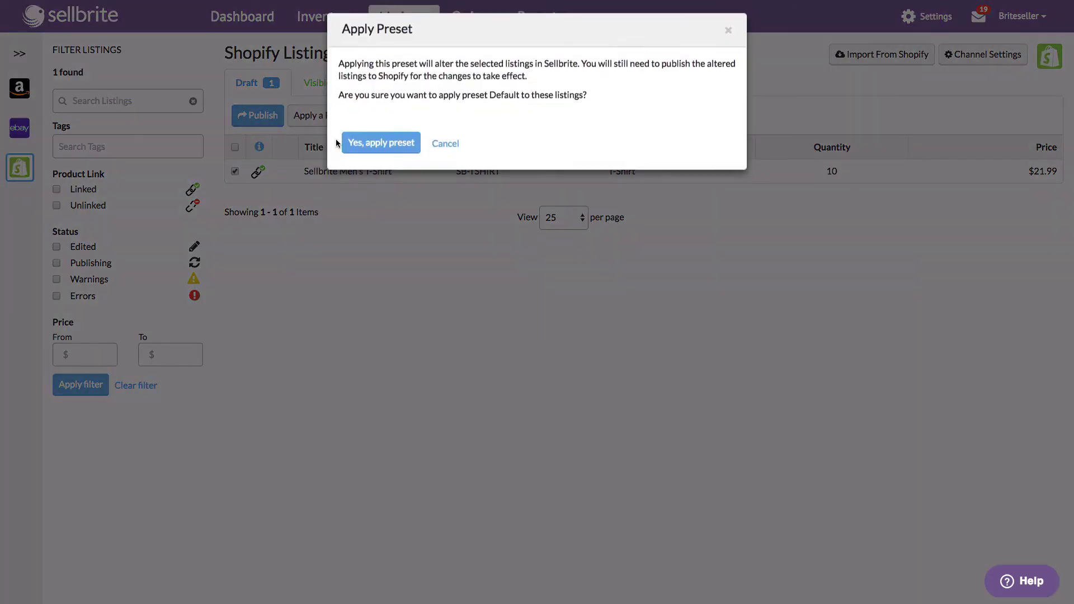
{"action": "left_click", "coordinate": [390, 152]}
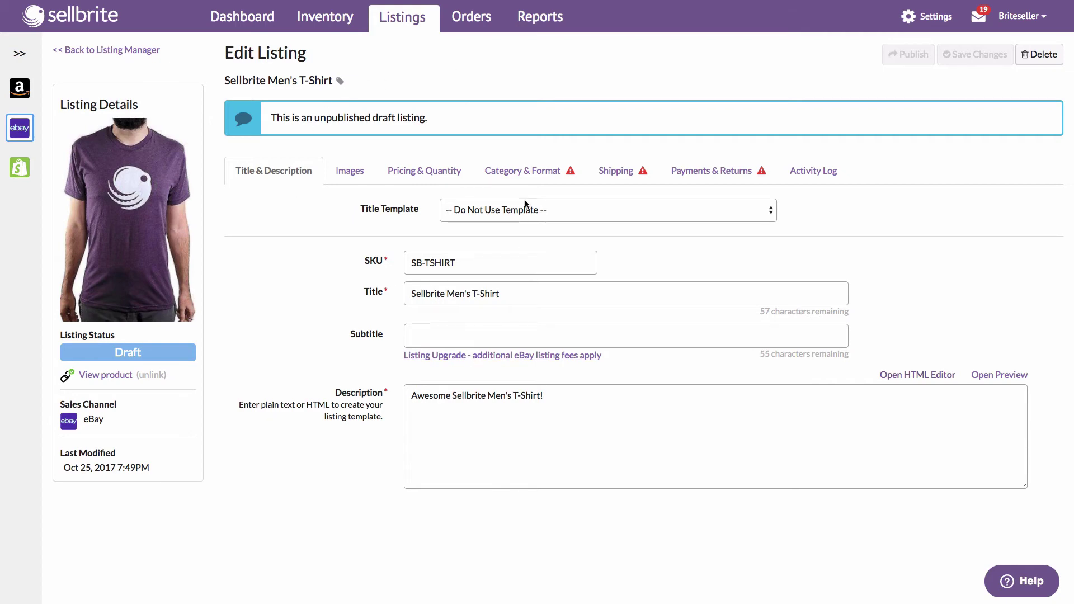
Step: Look over the draft's Category & Format, Pricing & Quantity and Title & Description sections, ending on Payments & Returns
{"action": "left_click", "coordinate": [523, 171]}
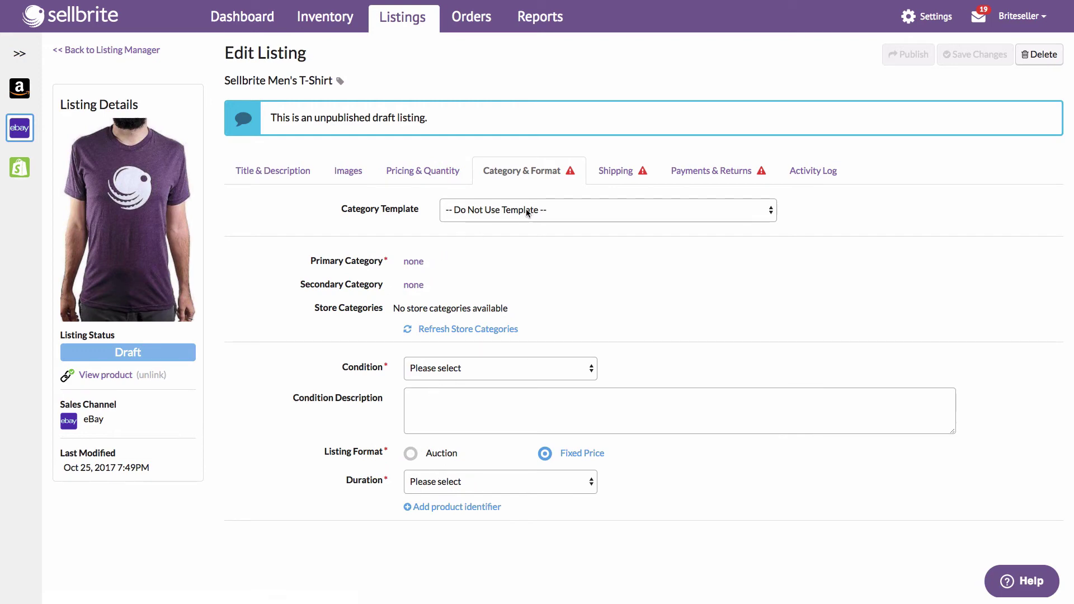
{"action": "left_click", "coordinate": [510, 214]}
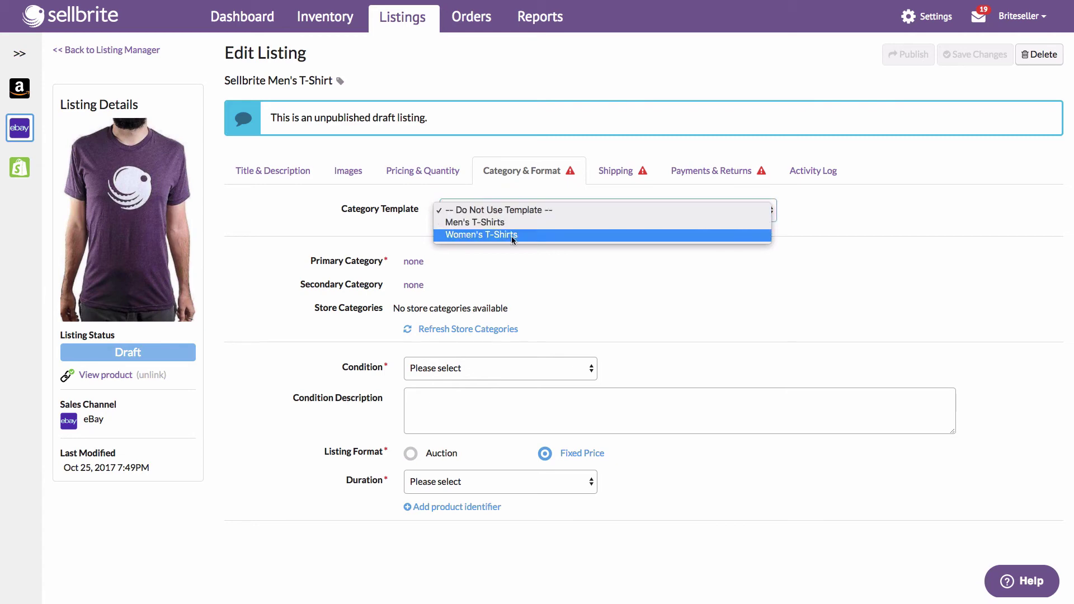
{"action": "left_click", "coordinate": [817, 211]}
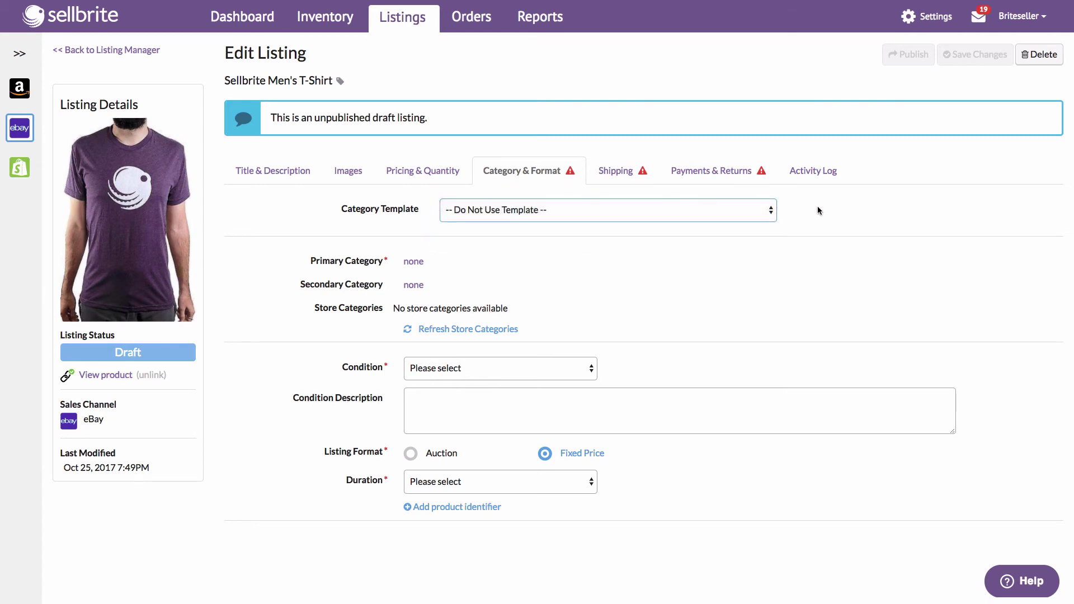
{"action": "left_click", "coordinate": [411, 173]}
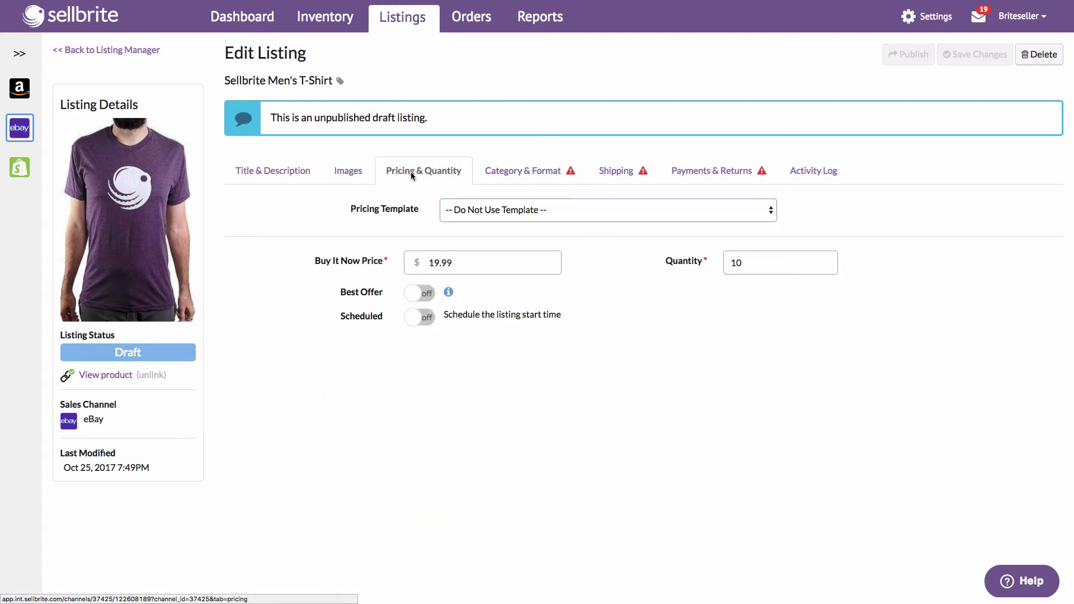
{"action": "left_click", "coordinate": [292, 175]}
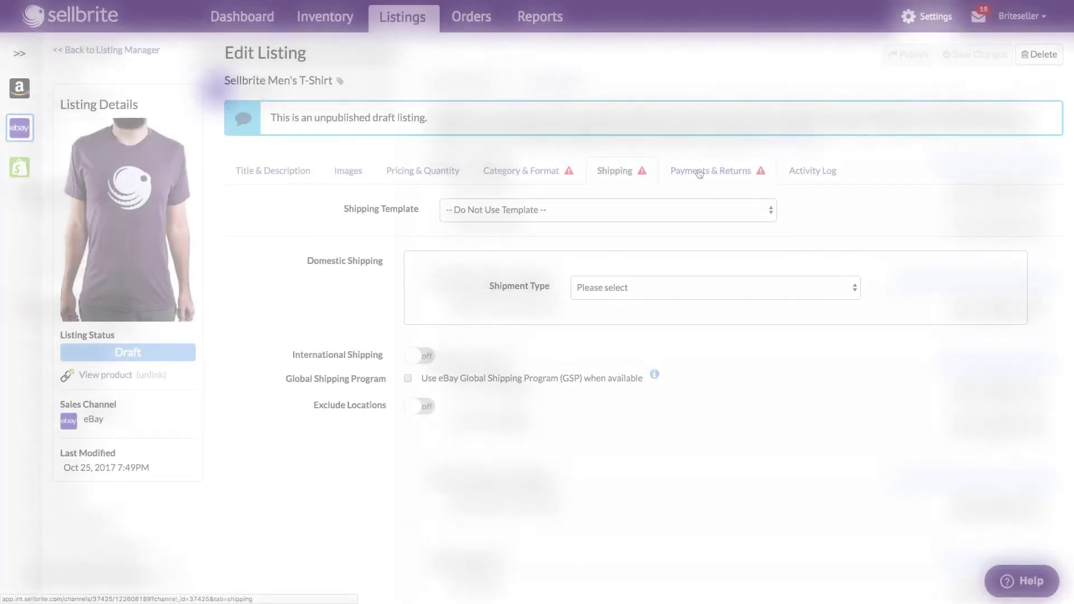
{"action": "left_click", "coordinate": [697, 170]}
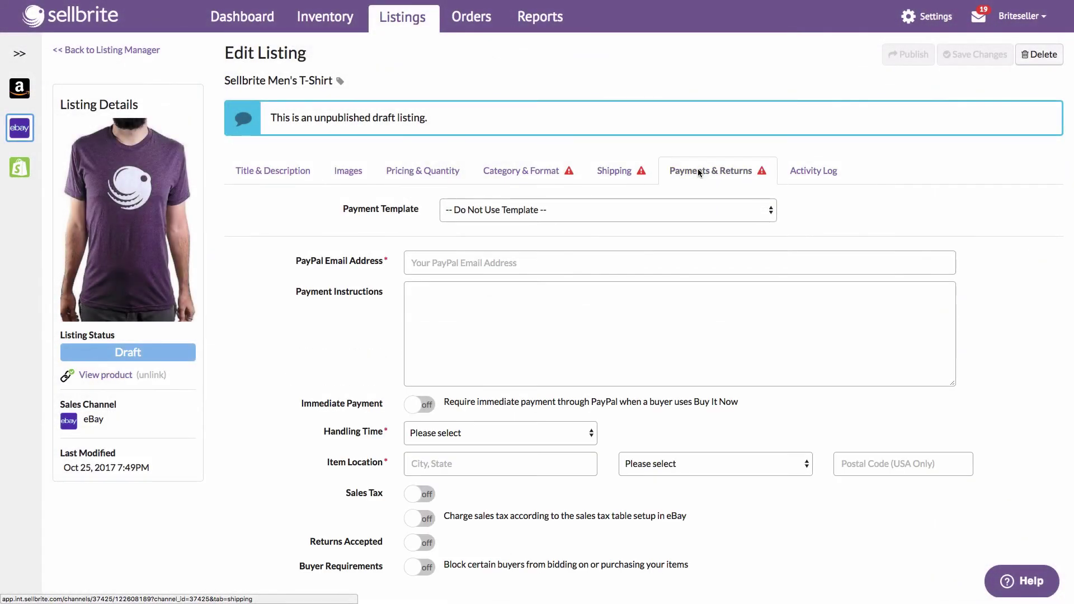
Step: Apply the Default Payment & Returns and Free - Flat Shipping templates to the draft
{"action": "left_click", "coordinate": [663, 208]}
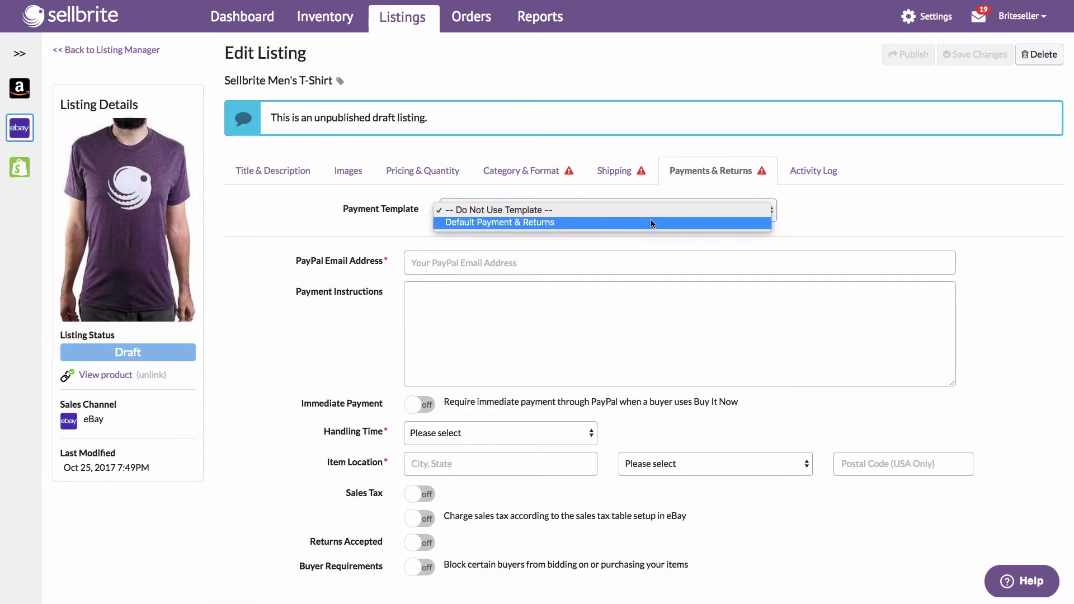
{"action": "left_click", "coordinate": [651, 222]}
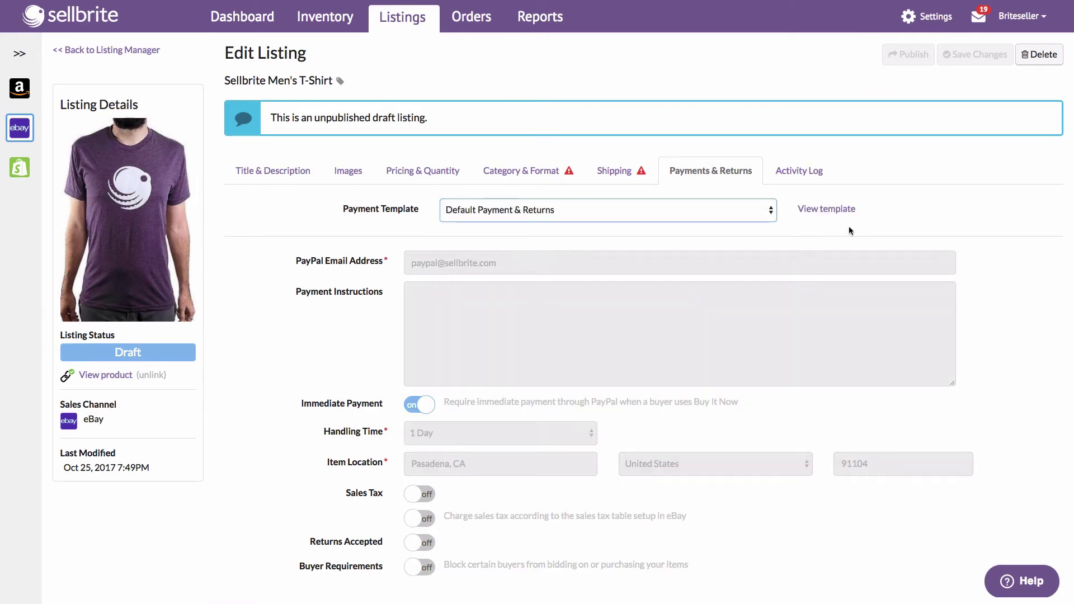
{"action": "left_click", "coordinate": [627, 173]}
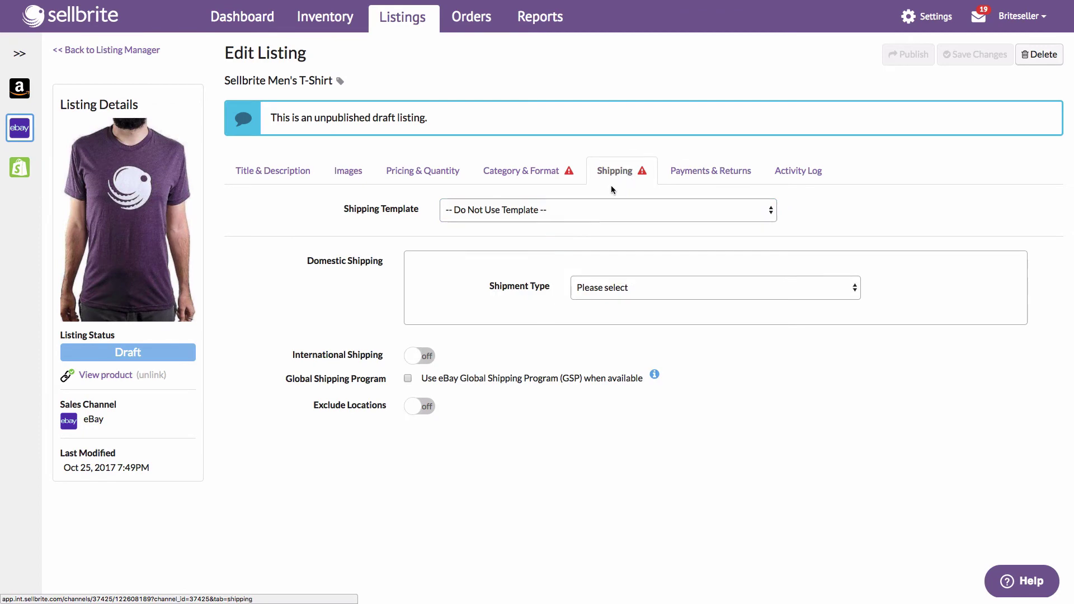
{"action": "left_click", "coordinate": [597, 210]}
{"action": "left_click", "coordinate": [580, 234]}
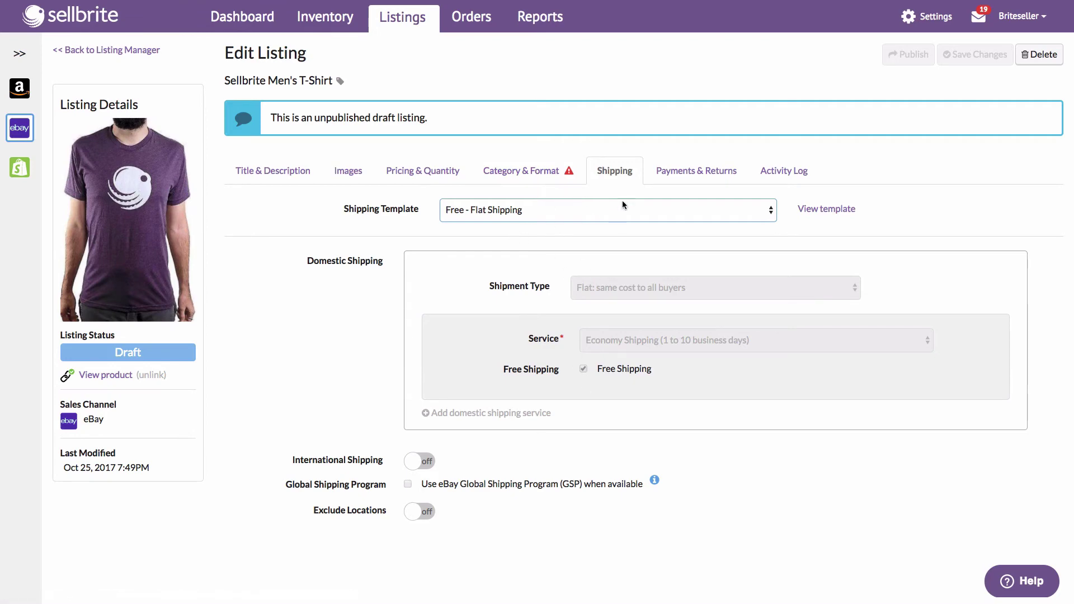
{"action": "scroll", "coordinate": [730, 360], "scroll_direction": "down", "scroll_amount": 2}
{"action": "scroll", "coordinate": [729, 359], "scroll_direction": "up", "scroll_amount": 2}
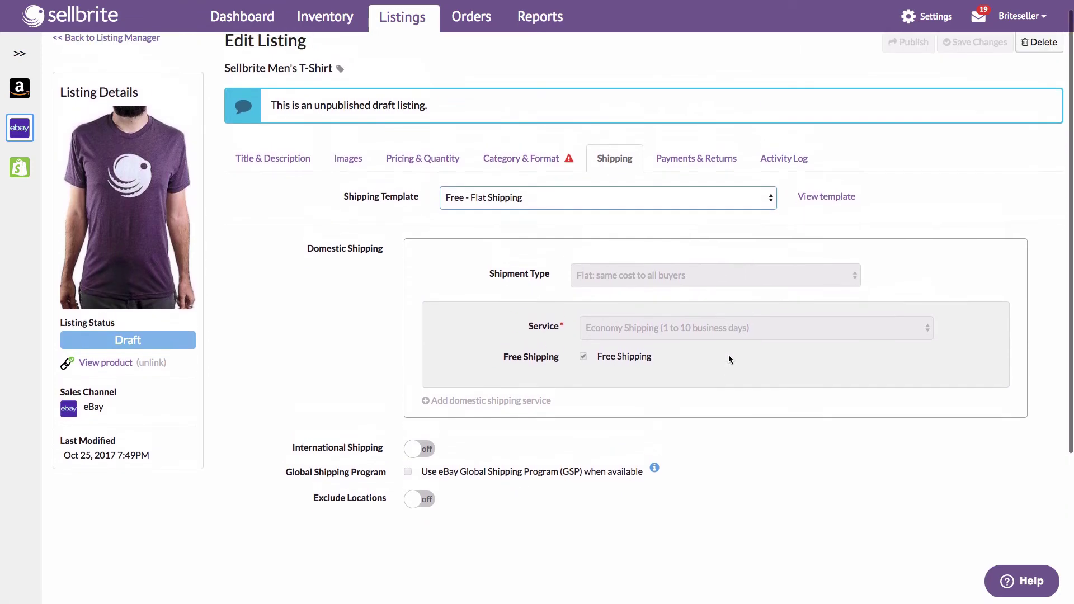
Step: Choose Men's T-Shirts as the category template and Price +10% as the pricing template
{"action": "left_click", "coordinate": [538, 172]}
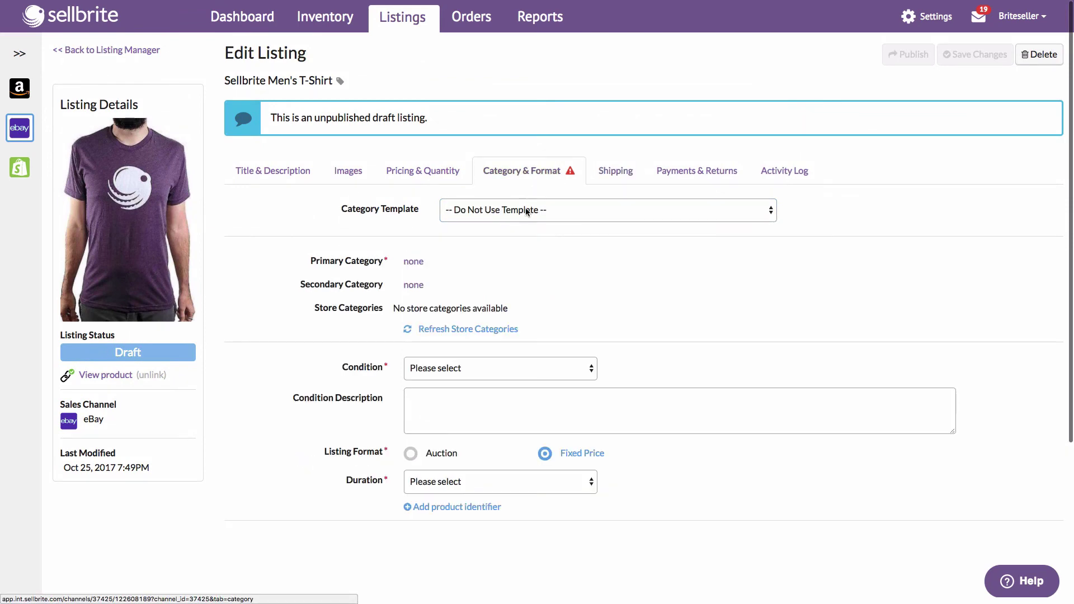
{"action": "left_click", "coordinate": [526, 211]}
{"action": "left_click", "coordinate": [525, 222]}
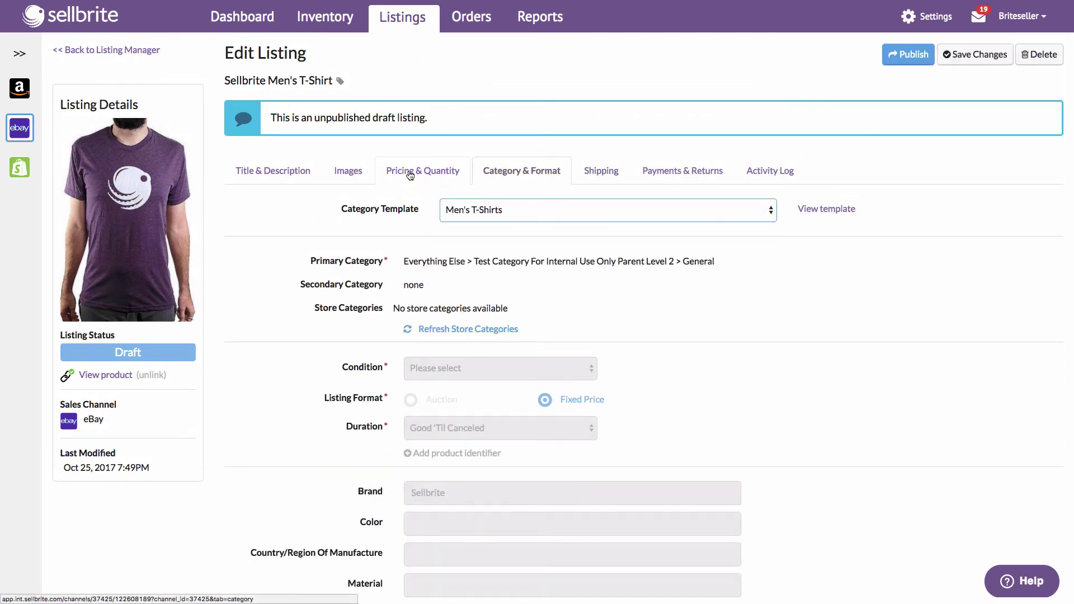
{"action": "left_click", "coordinate": [411, 171]}
{"action": "left_click", "coordinate": [473, 211]}
{"action": "left_click", "coordinate": [473, 222]}
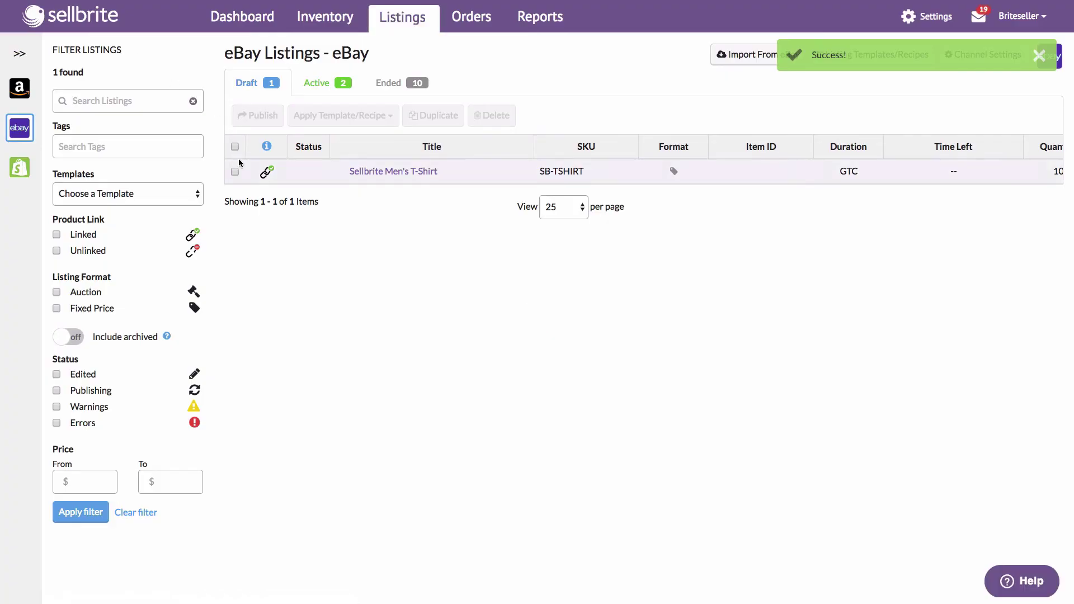
Step: Select all drafts and review the Apply Template/Recipe choices, keeping the Men's T-Shirts category template
{"action": "left_click", "coordinate": [235, 147]}
{"action": "left_click", "coordinate": [349, 118]}
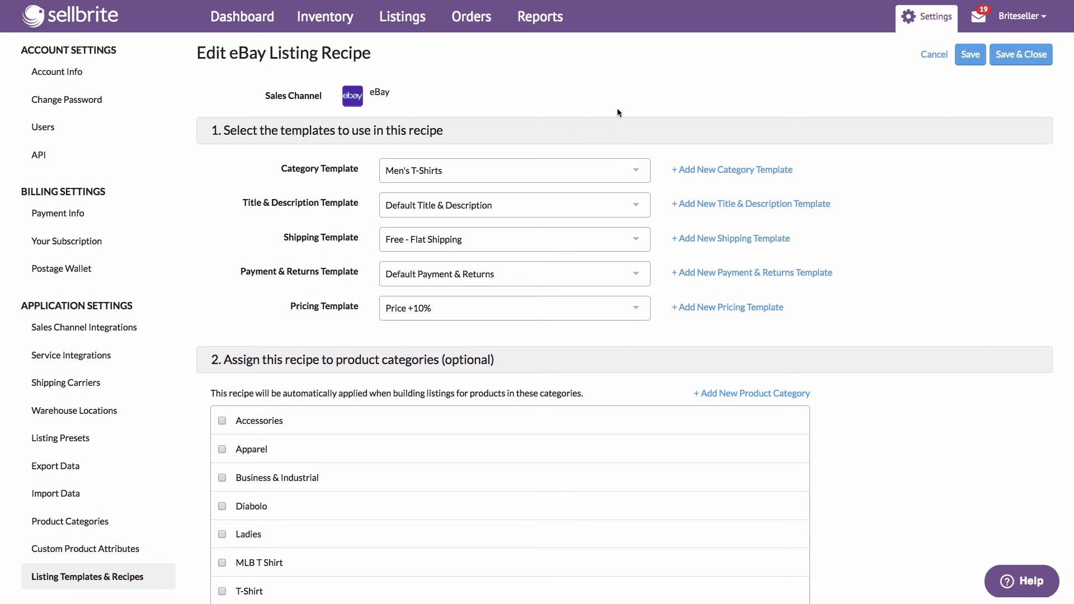
{"action": "left_click", "coordinate": [636, 171]}
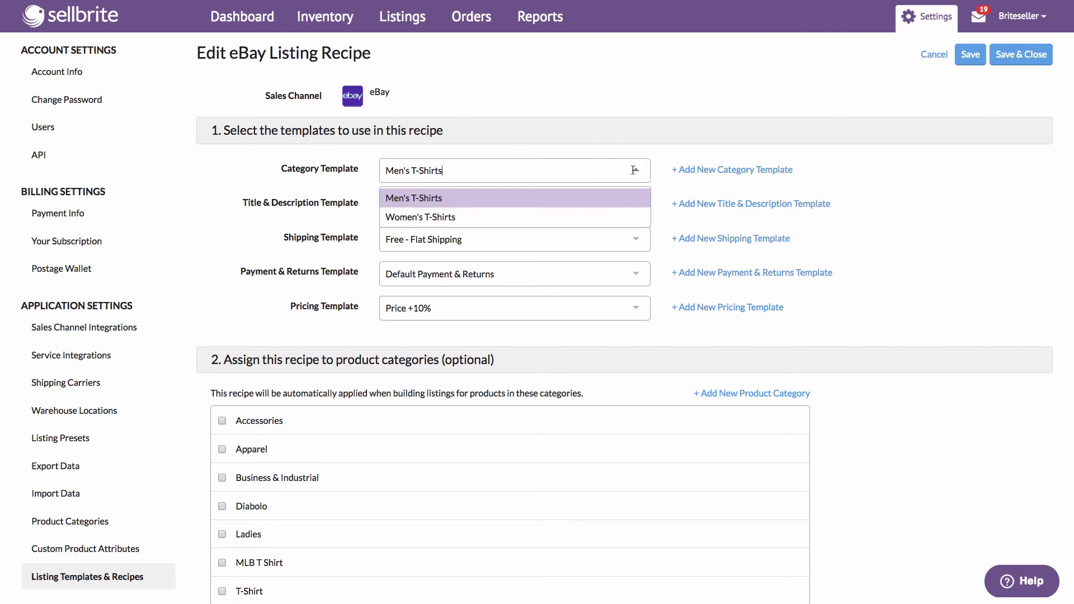
{"action": "left_click", "coordinate": [642, 124]}
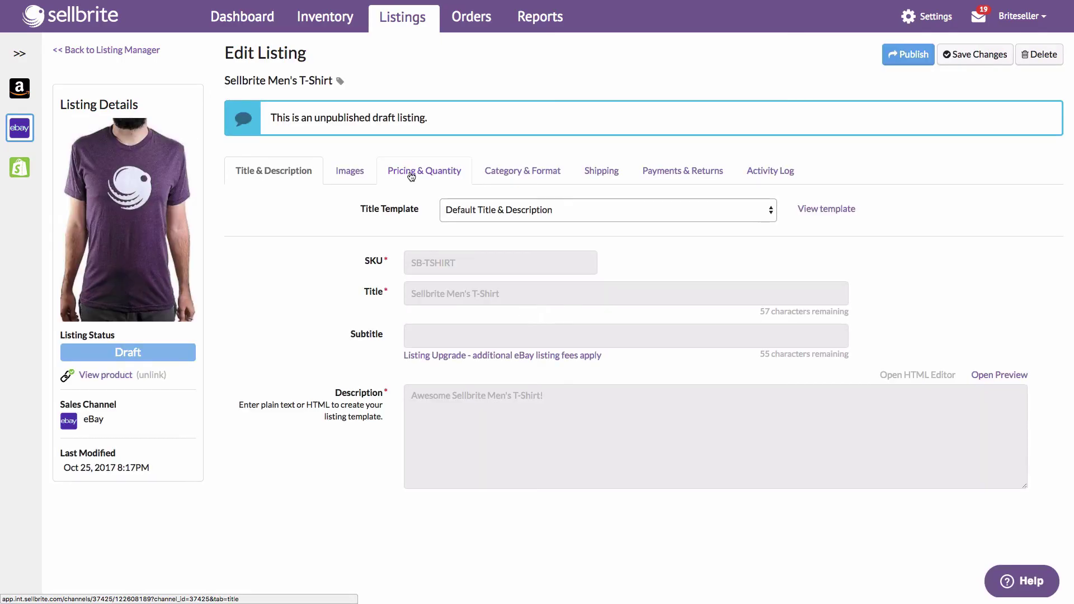
Step: Review the draft's Pricing, Category, Shipping and Payments & Returns details, confirming 1 Day handling time
{"action": "left_click", "coordinate": [432, 174]}
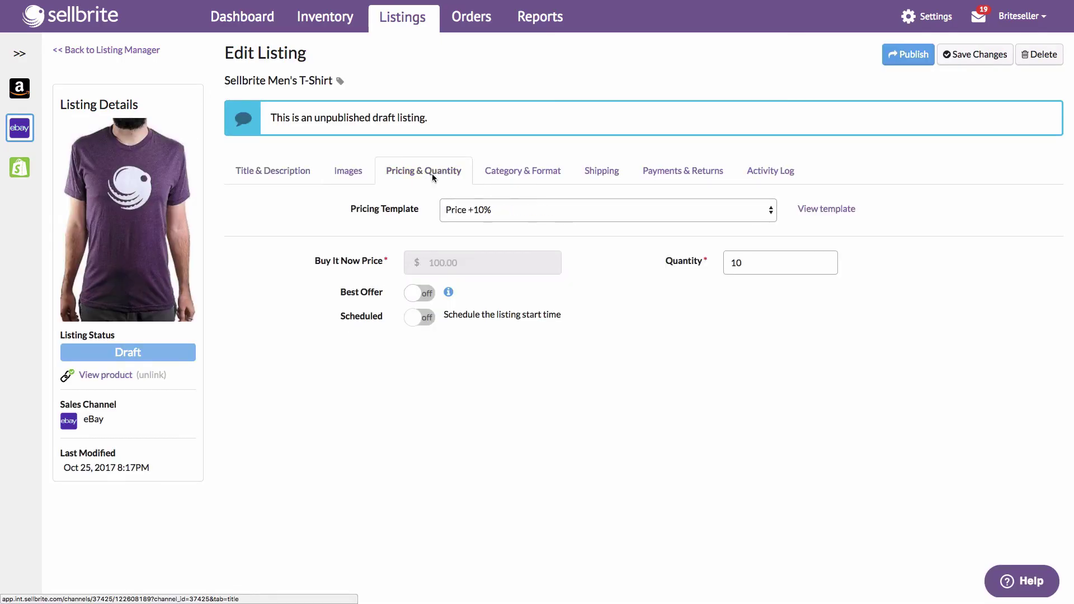
{"action": "left_click", "coordinate": [523, 171]}
{"action": "left_click", "coordinate": [602, 173]}
{"action": "left_click", "coordinate": [683, 173]}
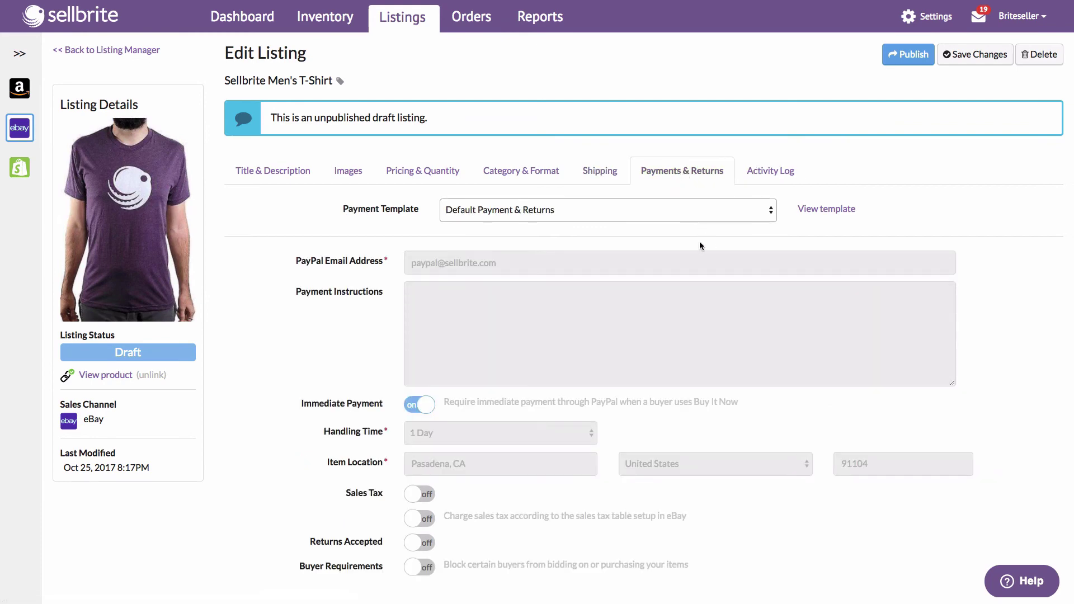
{"action": "scroll", "coordinate": [303, 220], "scroll_direction": "down", "scroll_amount": 3}
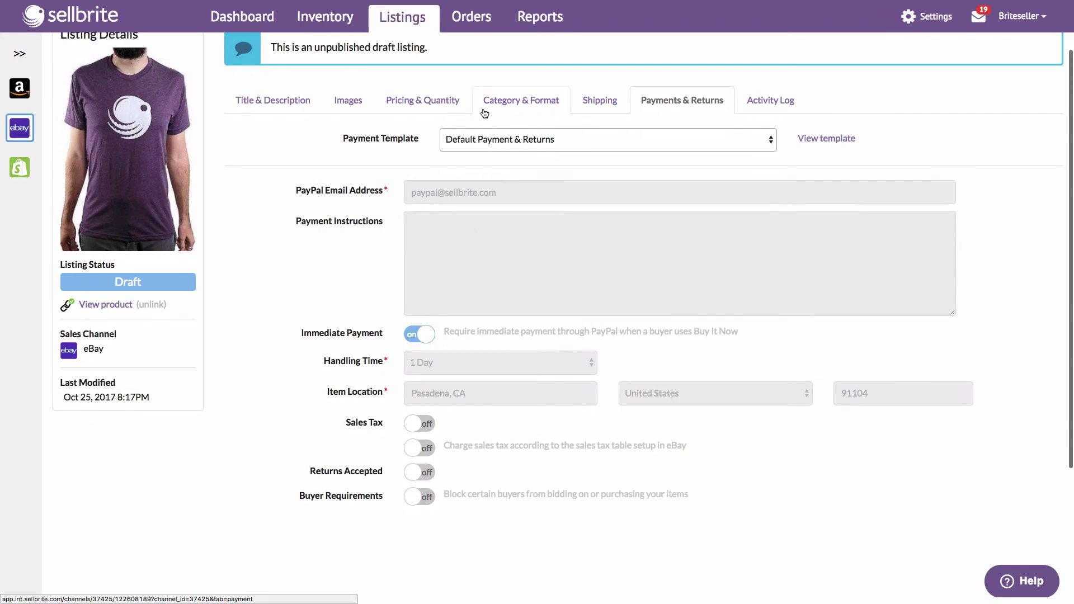
{"action": "scroll", "coordinate": [482, 110], "scroll_direction": "up", "scroll_amount": 3}
Step: Leave the listing editor and open the Inventory Selling Manager product list
{"action": "left_click", "coordinate": [147, 52]}
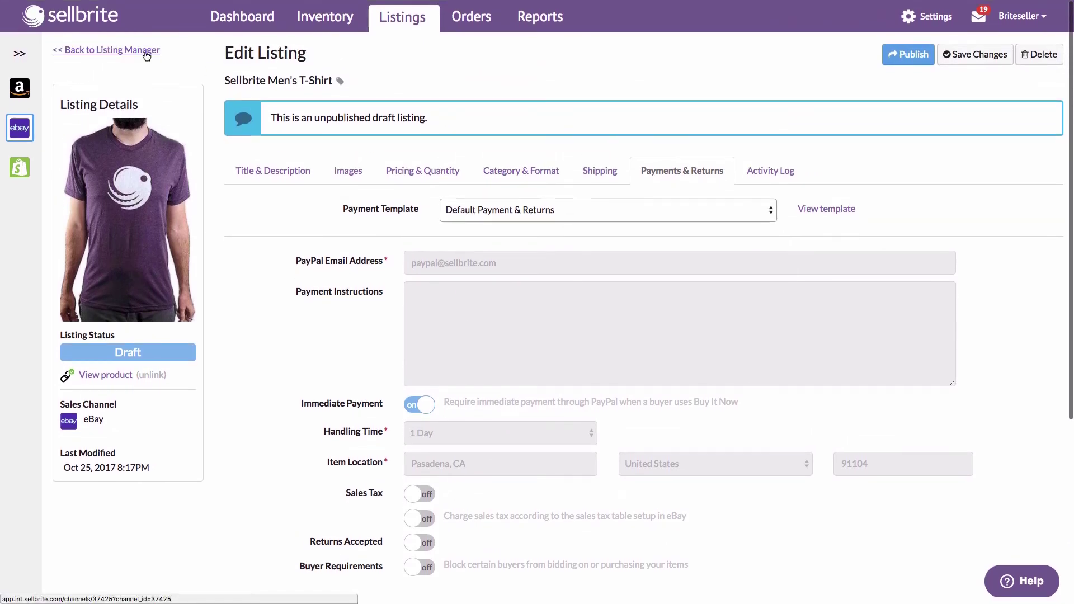
{"action": "left_click", "coordinate": [335, 25]}
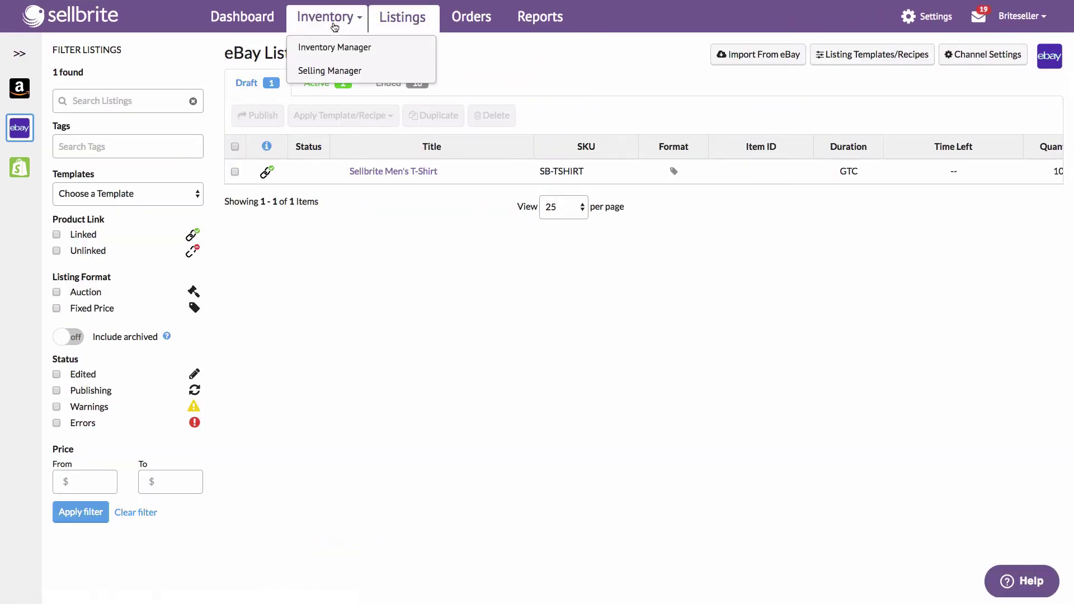
{"action": "left_click", "coordinate": [347, 70]}
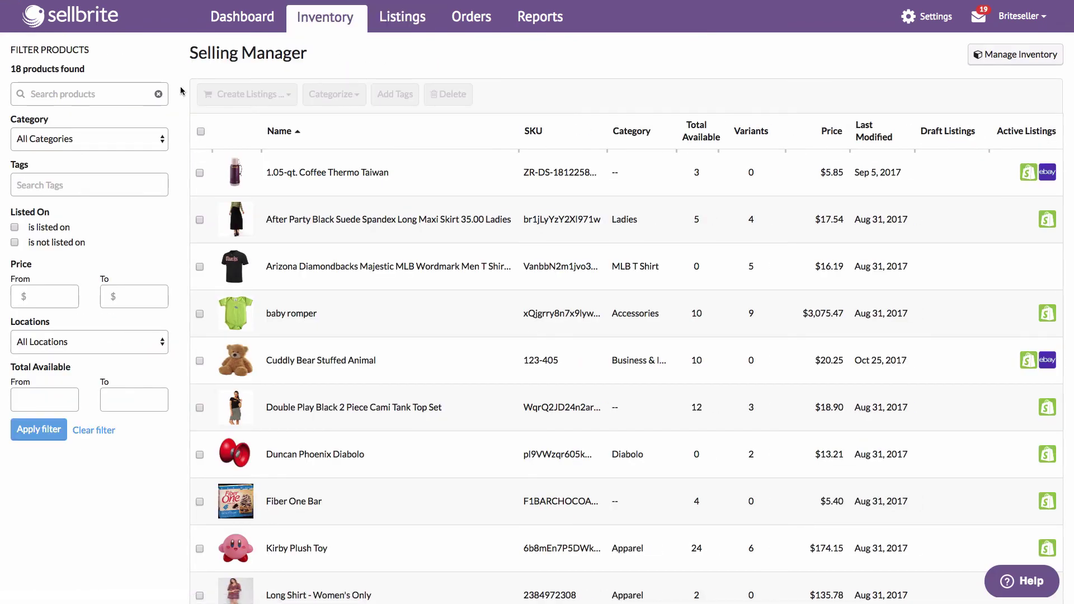
{"action": "scroll", "coordinate": [180, 90], "scroll_direction": "down", "scroll_amount": 1}
{"action": "scroll", "coordinate": [180, 91], "scroll_direction": "down", "scroll_amount": 5}
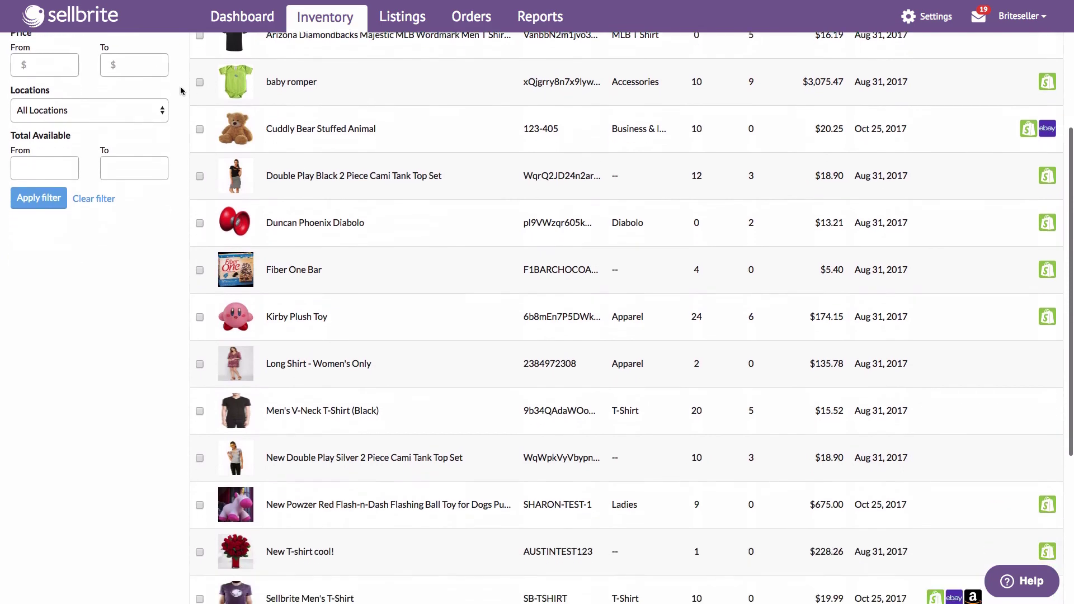
{"action": "scroll", "coordinate": [180, 91], "scroll_direction": "up", "scroll_amount": 6}
Step: Select all products, check the listing channels without creating listings, then go to eBay listings
{"action": "left_click", "coordinate": [200, 131]}
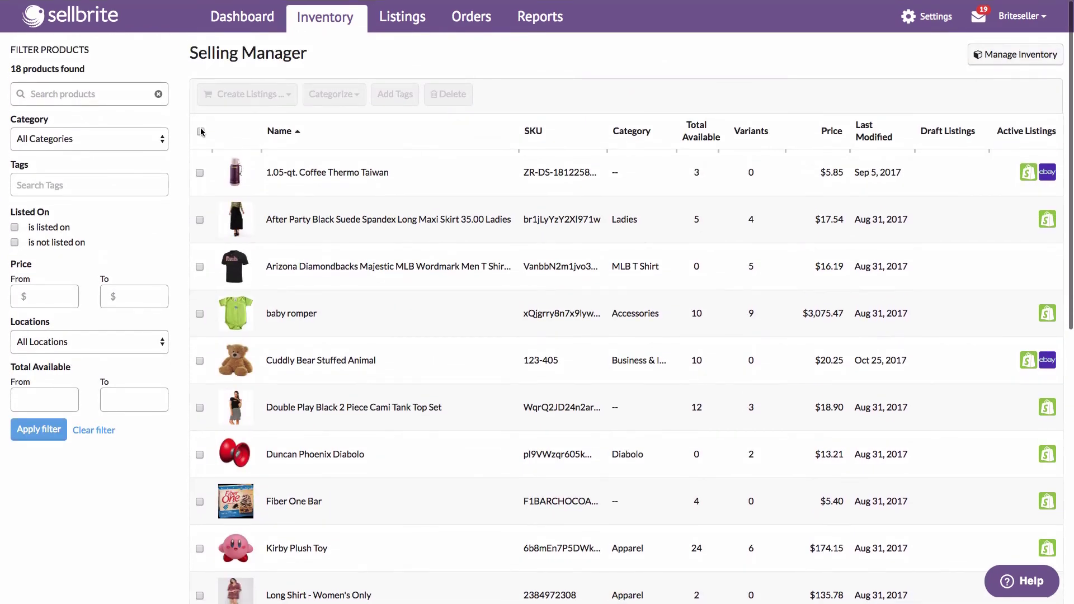
{"action": "left_click", "coordinate": [241, 95]}
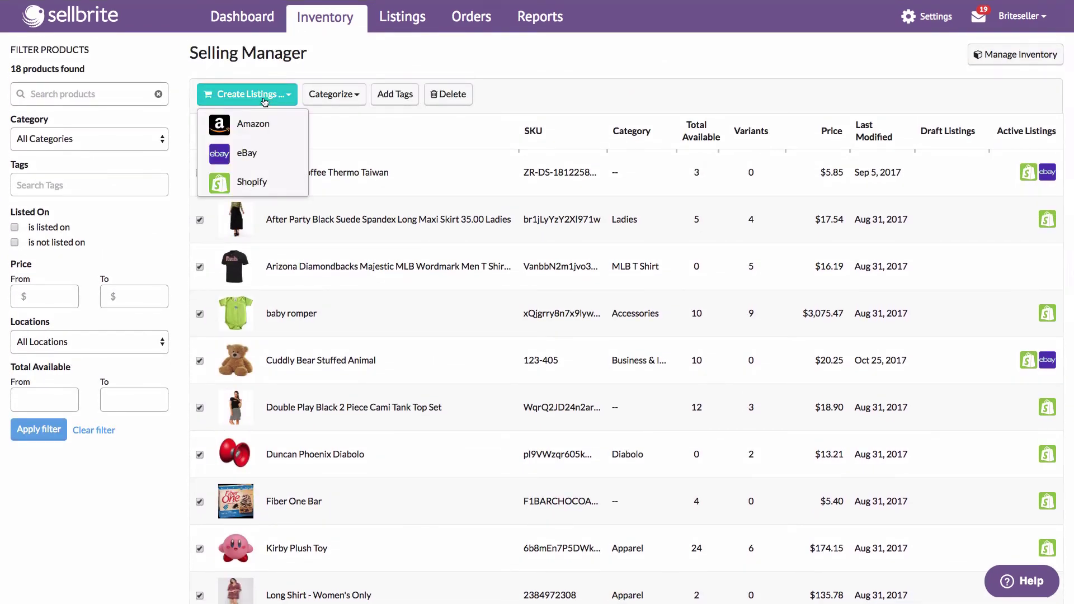
{"action": "left_click", "coordinate": [322, 65]}
{"action": "left_click", "coordinate": [402, 17]}
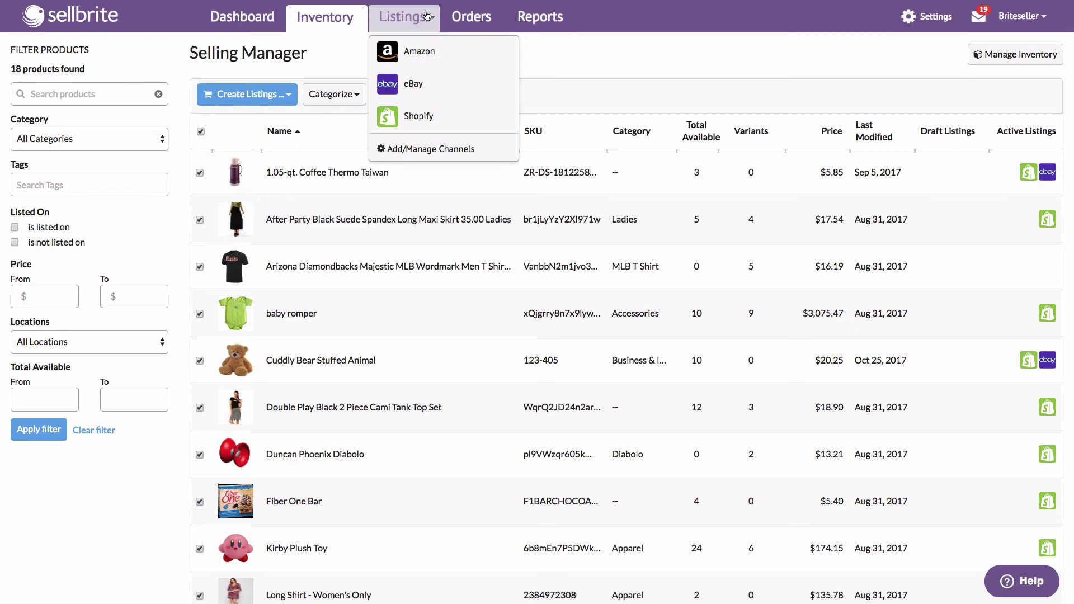
{"action": "left_click", "coordinate": [425, 86]}
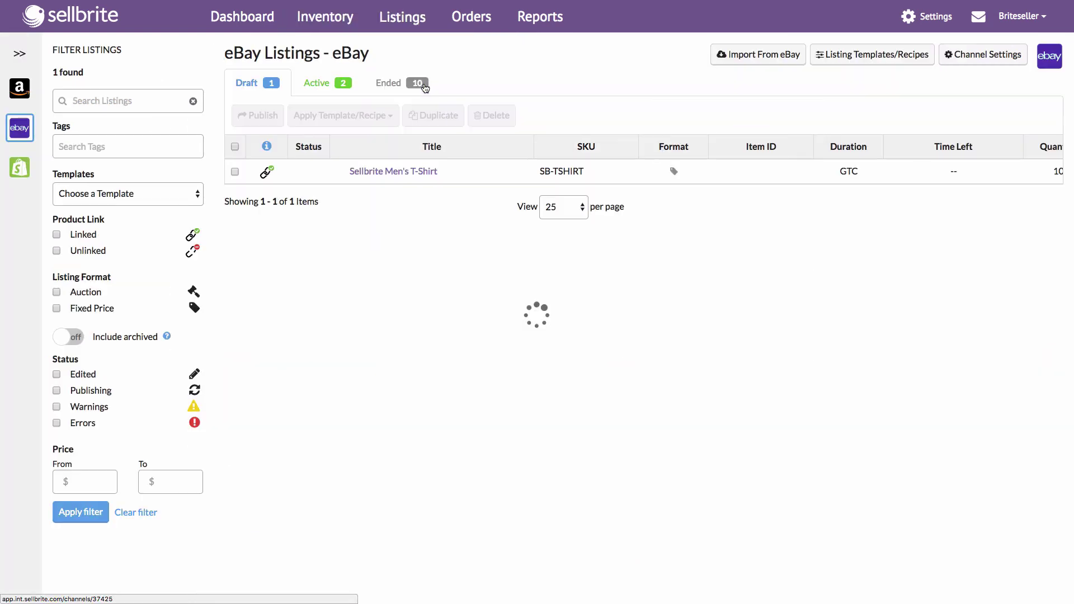
{"action": "left_click", "coordinate": [235, 171]}
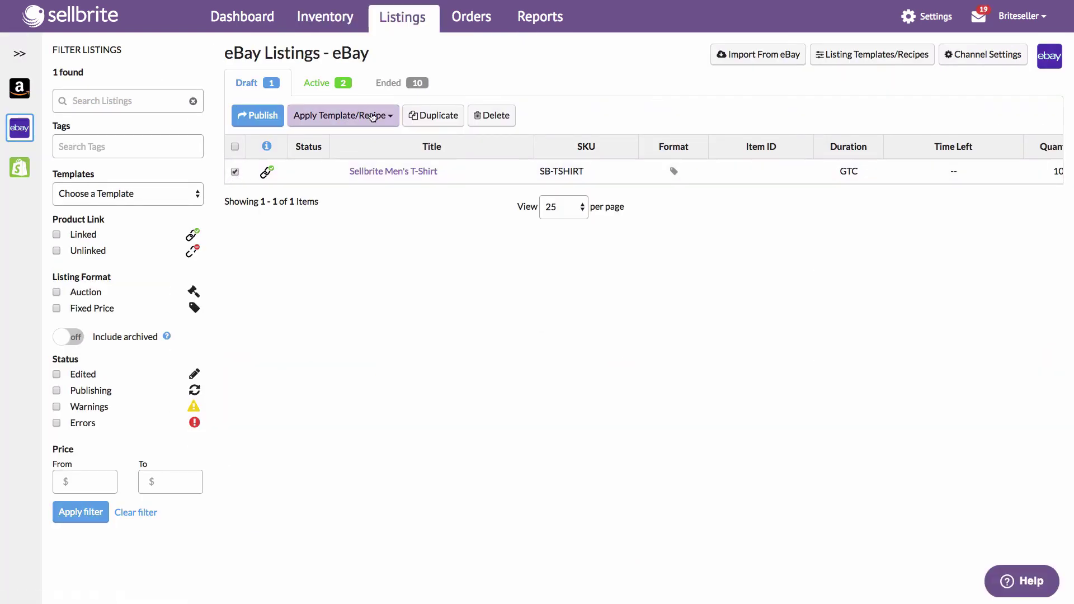
{"action": "left_click", "coordinate": [373, 115]}
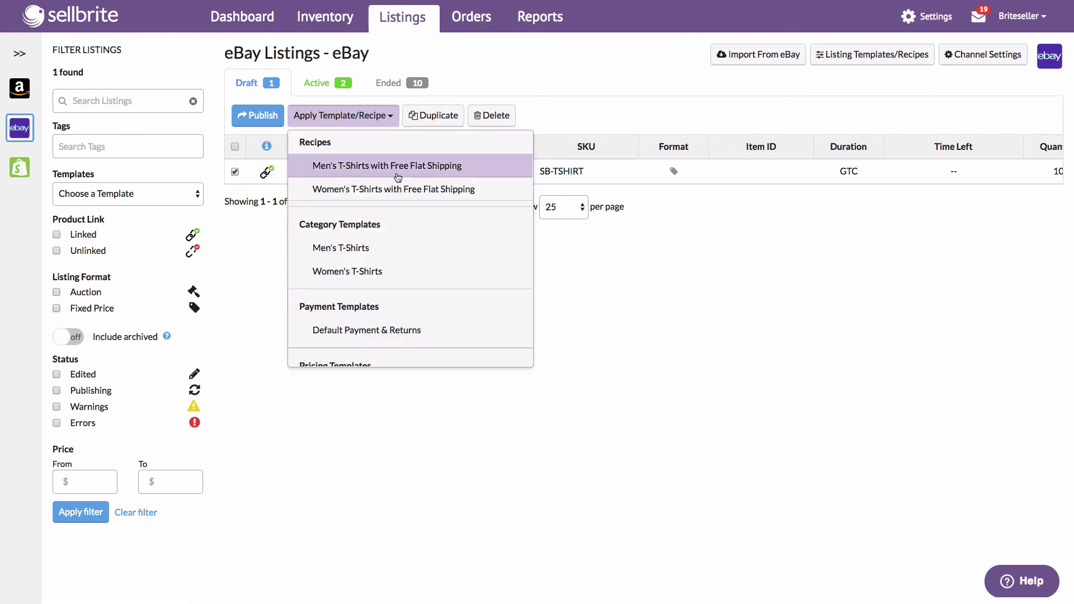
{"action": "scroll", "coordinate": [386, 251], "scroll_direction": "down", "scroll_amount": 3}
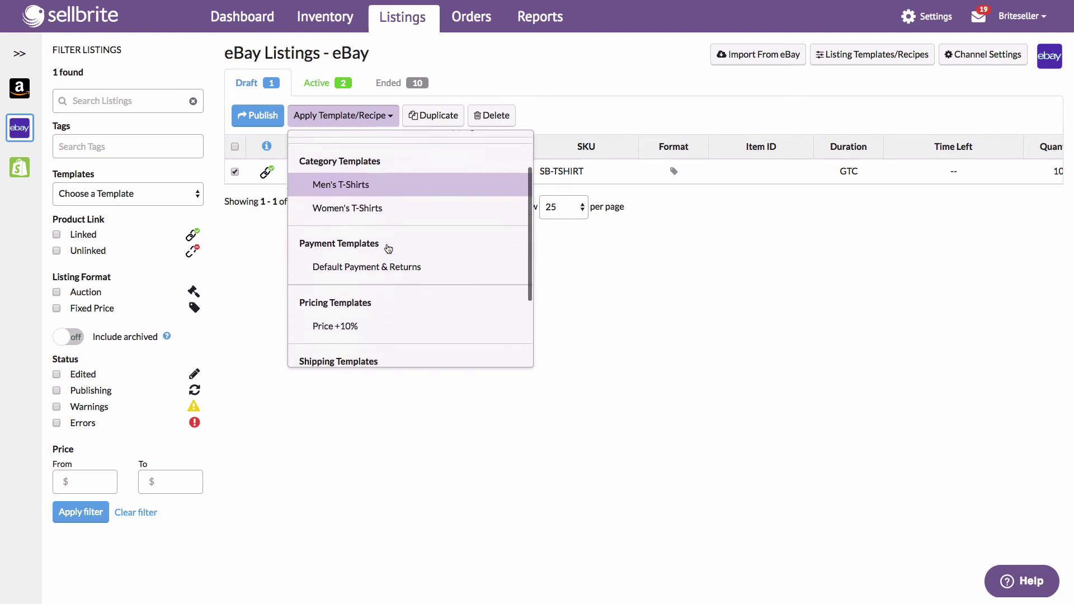
{"action": "scroll", "coordinate": [387, 244], "scroll_direction": "up", "scroll_amount": 3}
{"action": "left_click", "coordinate": [613, 260]}
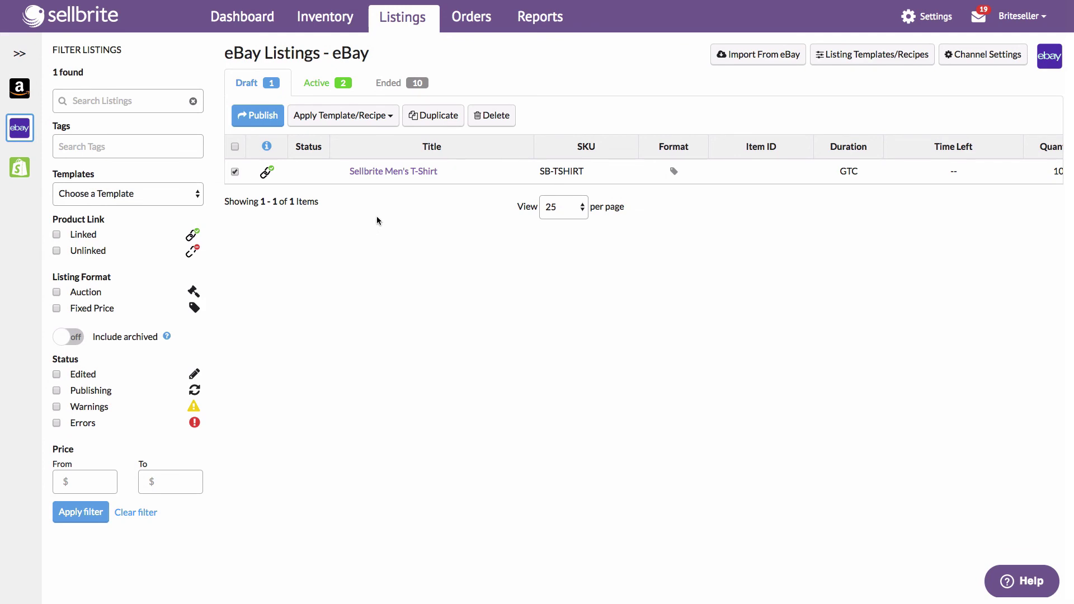
Step: Select the Men's T-Shirt draft in the listing manager and publish it to eBay
{"action": "left_click", "coordinate": [399, 177]}
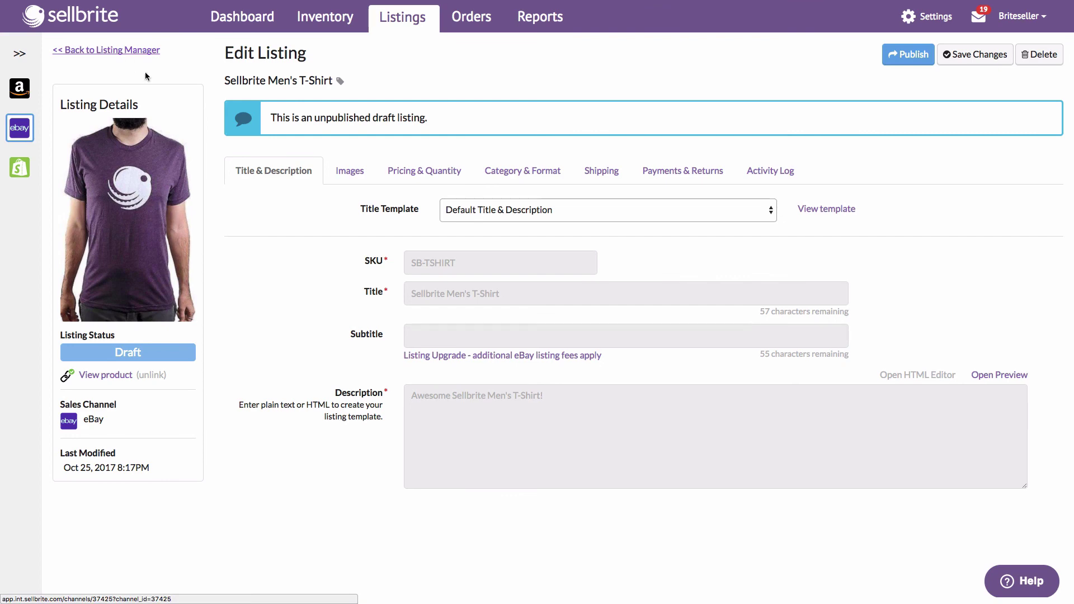
{"action": "left_click", "coordinate": [132, 50]}
{"action": "left_click", "coordinate": [235, 172]}
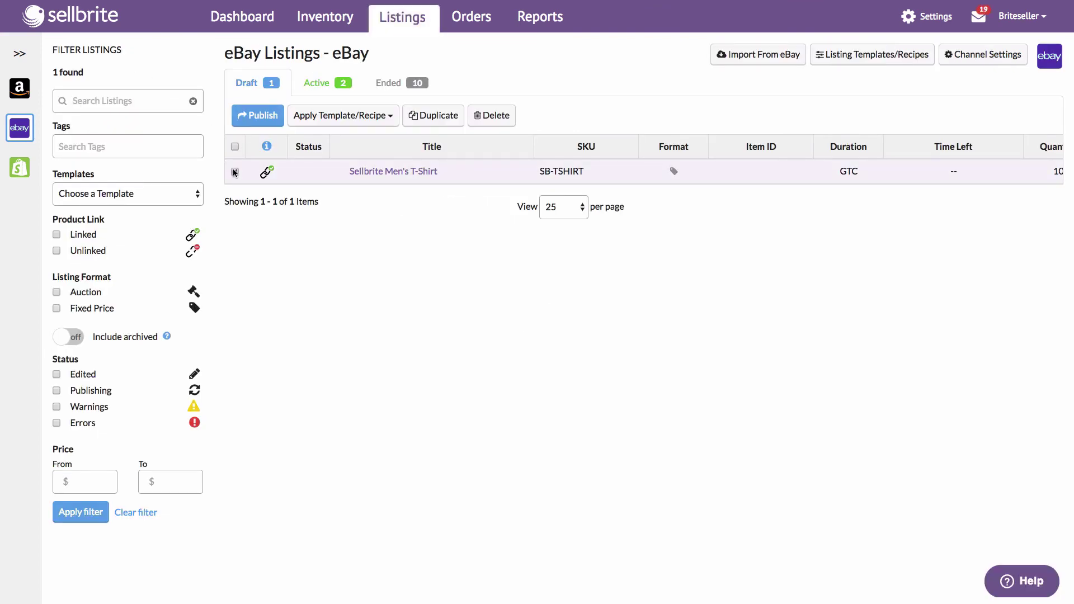
{"action": "left_click", "coordinate": [260, 117]}
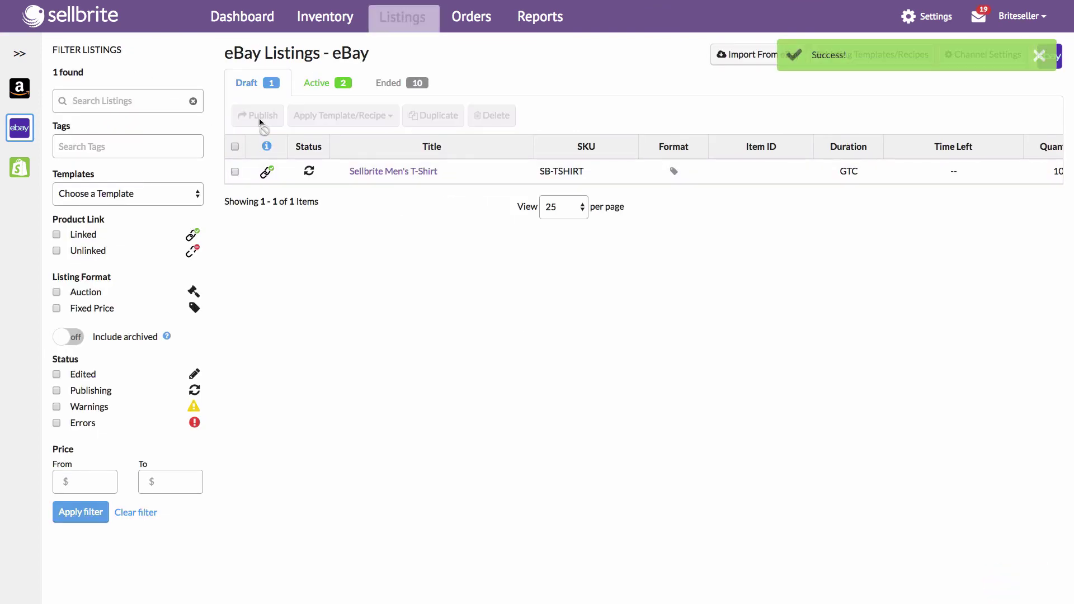
{"action": "mouse_move", "coordinate": [309, 178]}
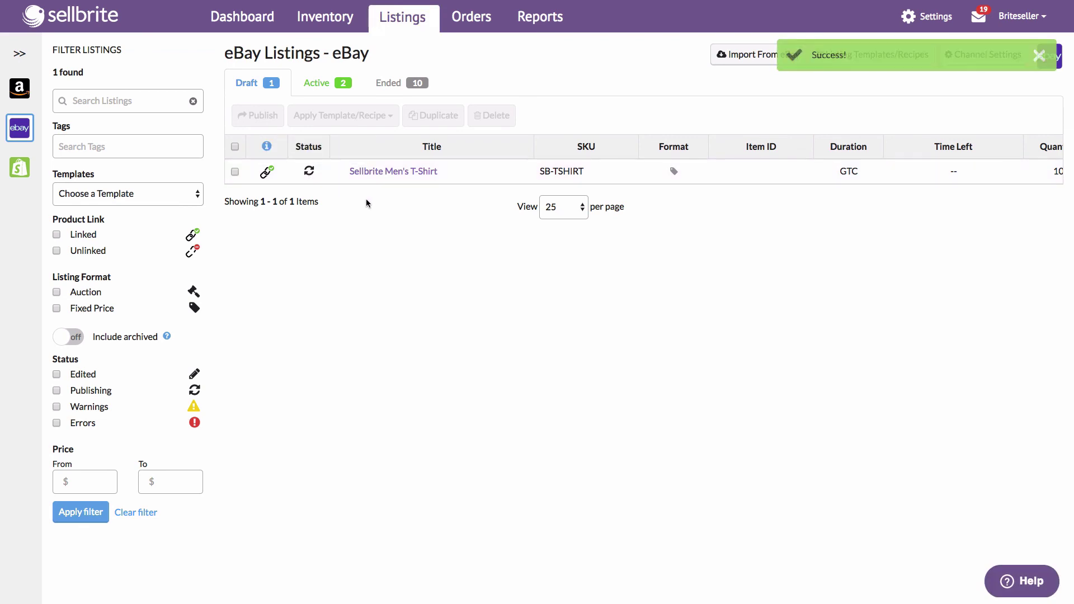
Step: Open the Men's T-Shirt listing that is being published
{"action": "left_click", "coordinate": [397, 172]}
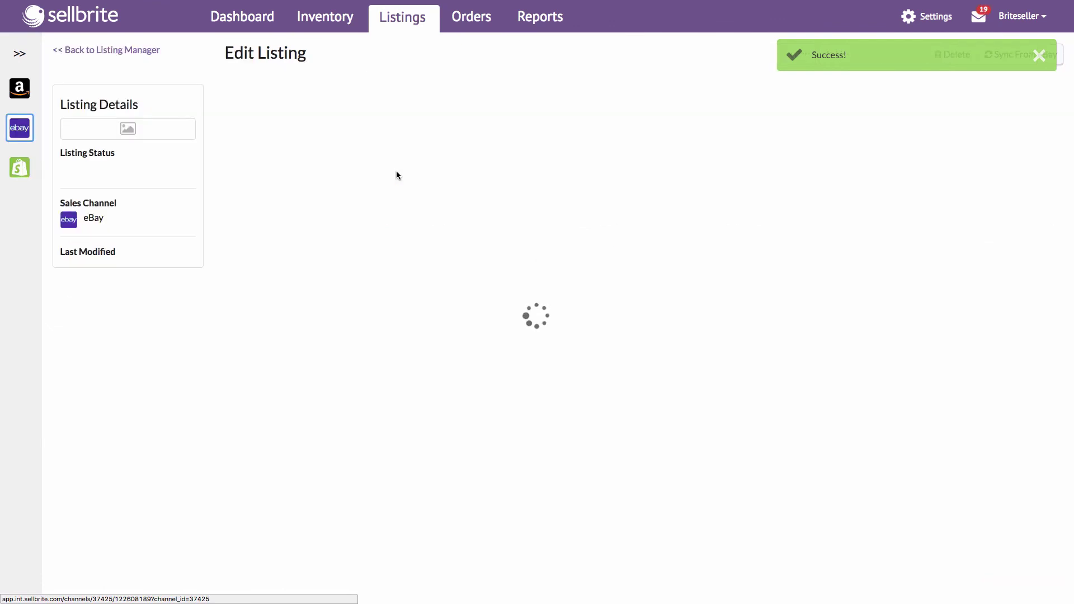